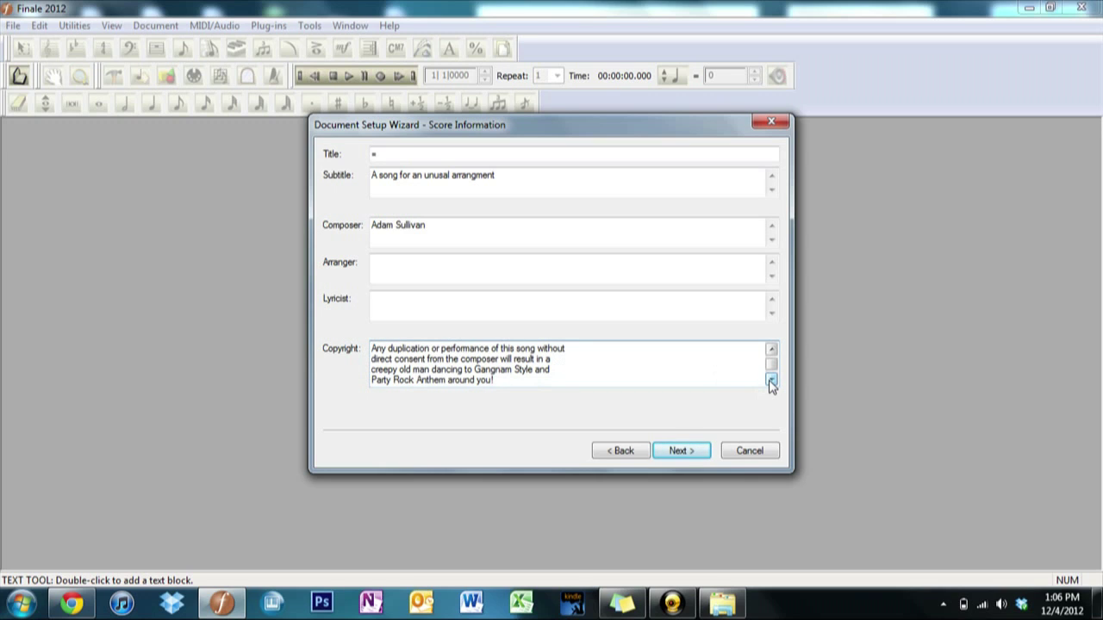
- Review the full copyright notice, set the score's title to Tutorial 1 and continue through the wizard to the score settings
click(771, 381)
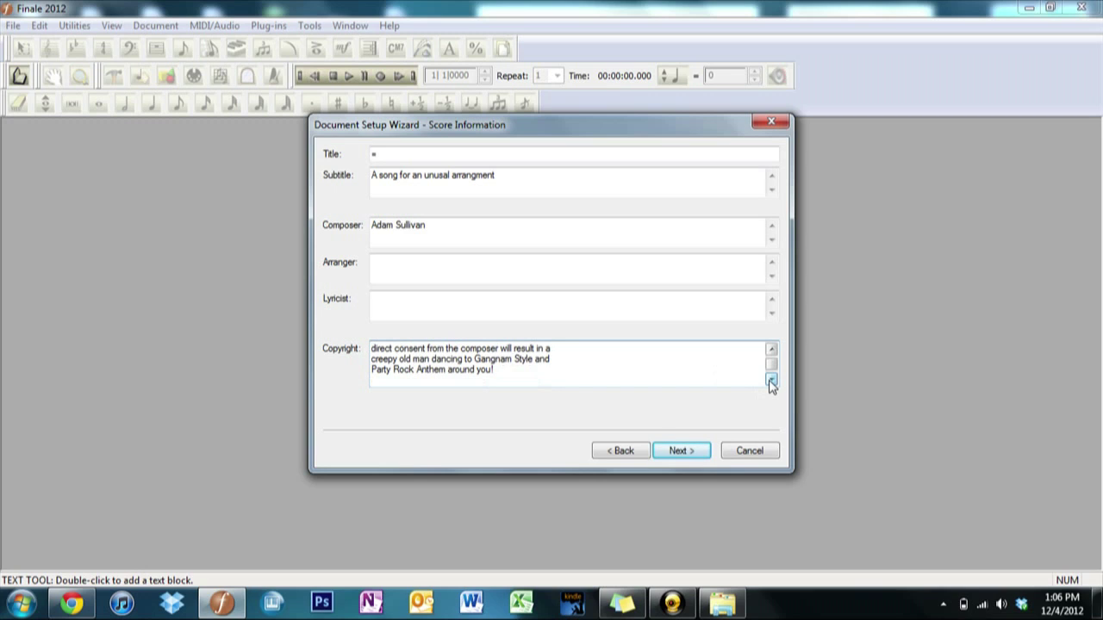
click(772, 381)
click(771, 382)
click(771, 382)
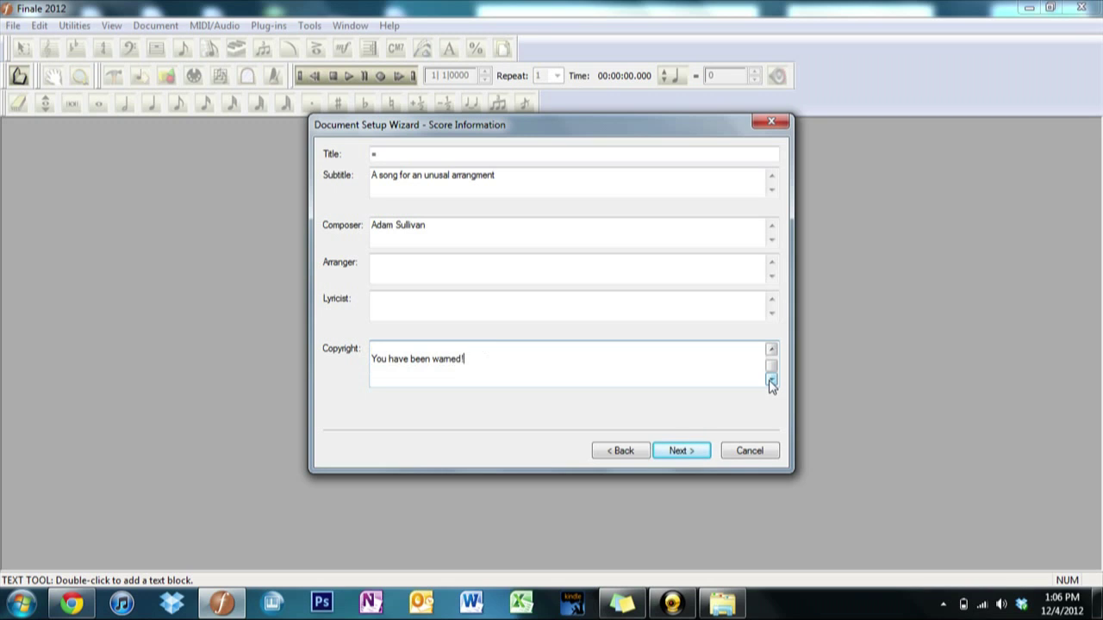
click(771, 350)
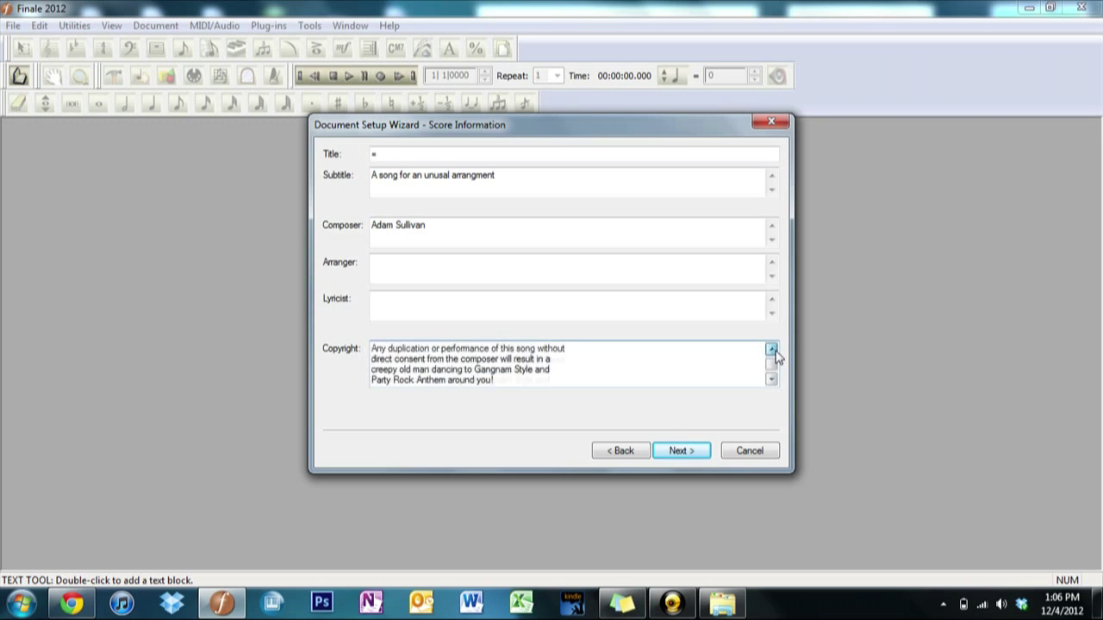
click(771, 350)
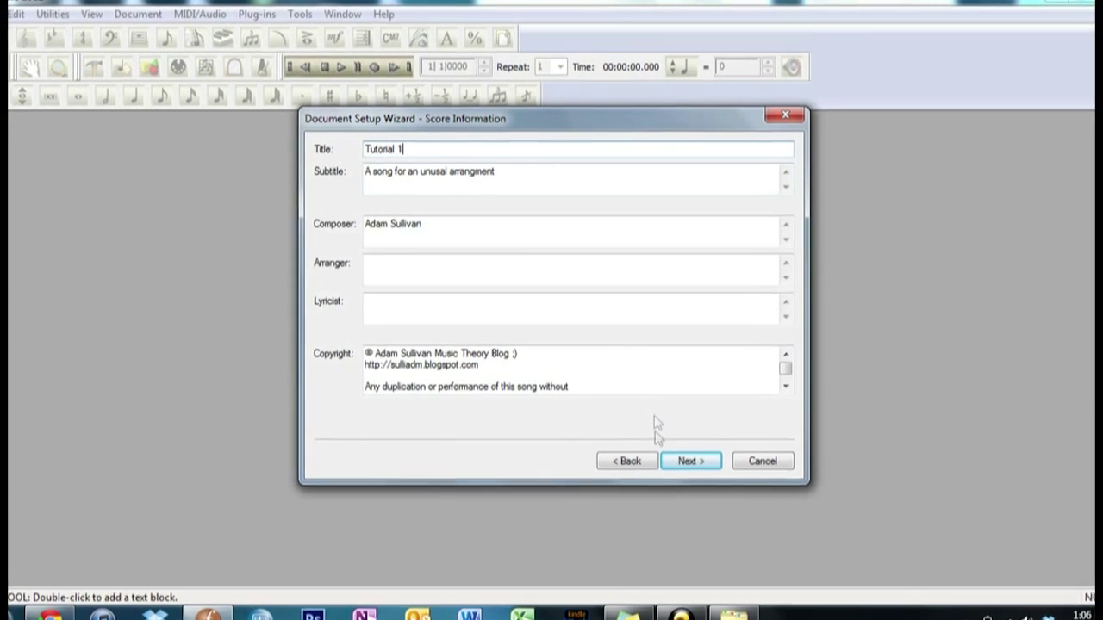
click(683, 451)
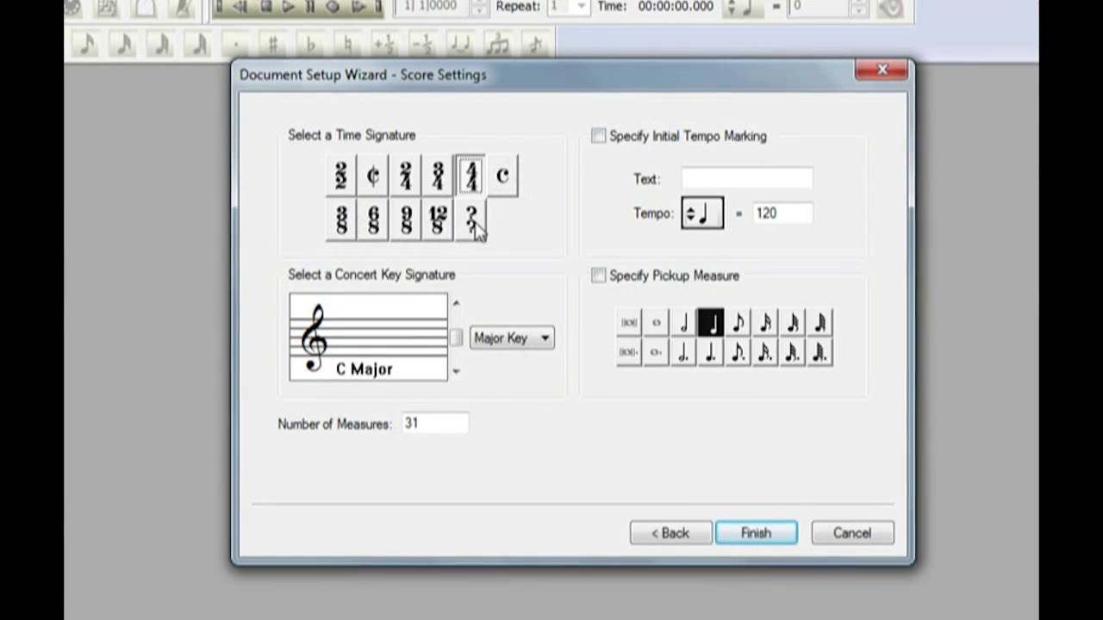
- Define a composite time signature with beat groups 3+2+5 and a beat duration of 8
click(475, 222)
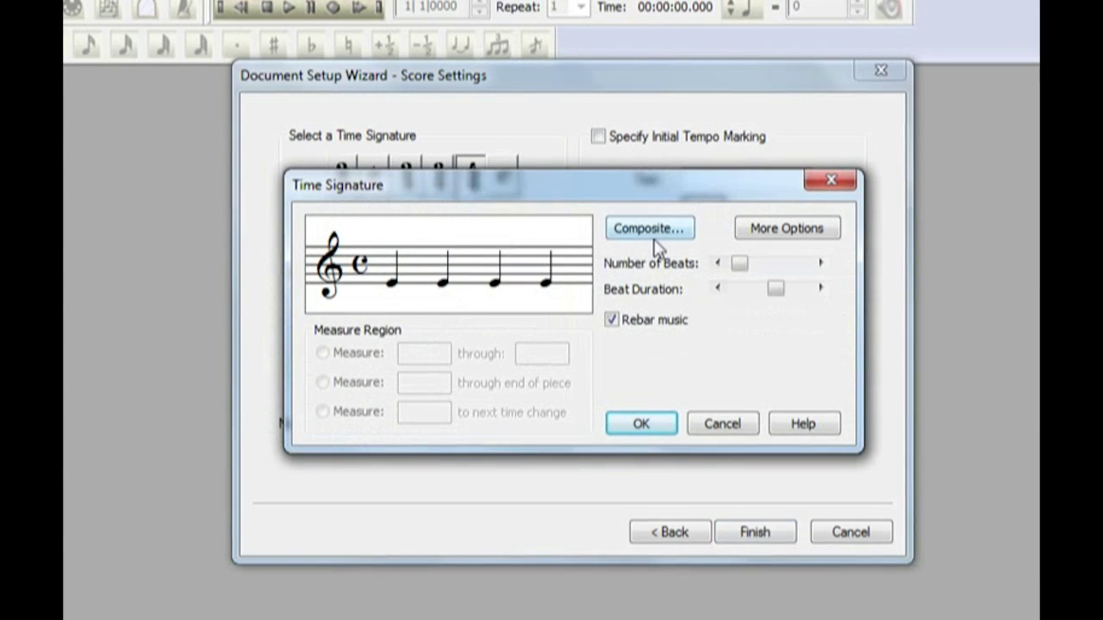
click(651, 230)
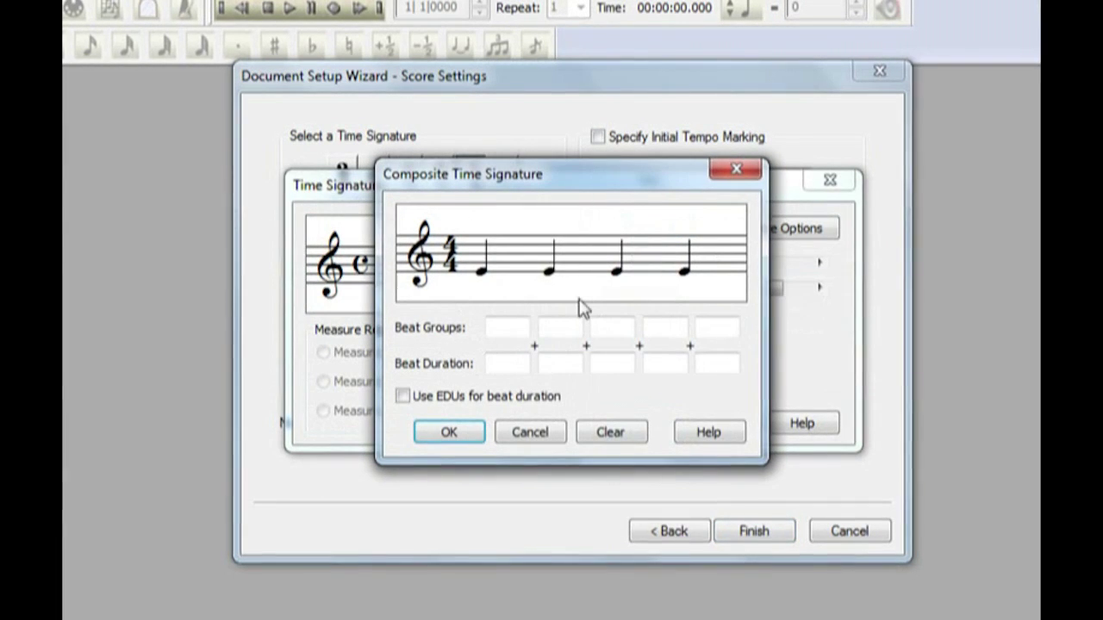
click(521, 326)
text(3+)
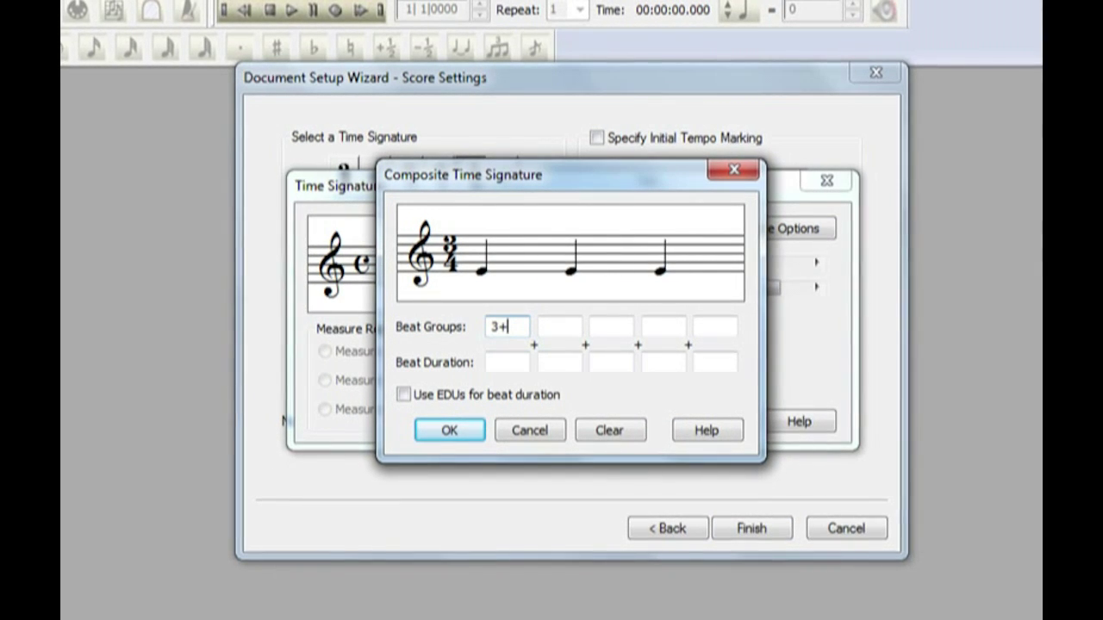
text(2+)
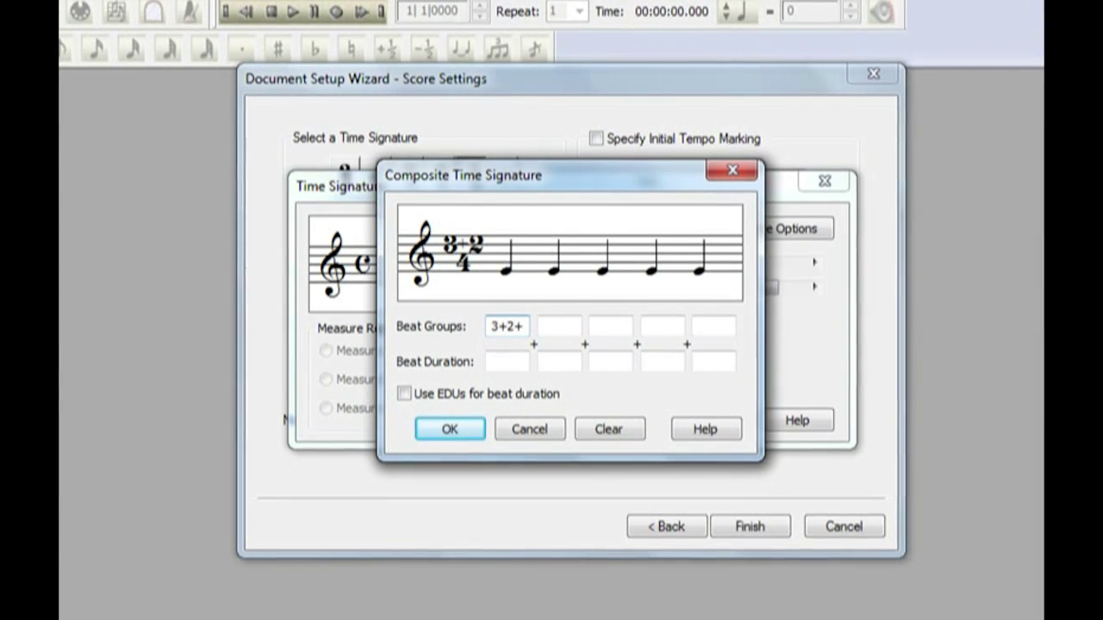
text(5)
click(508, 360)
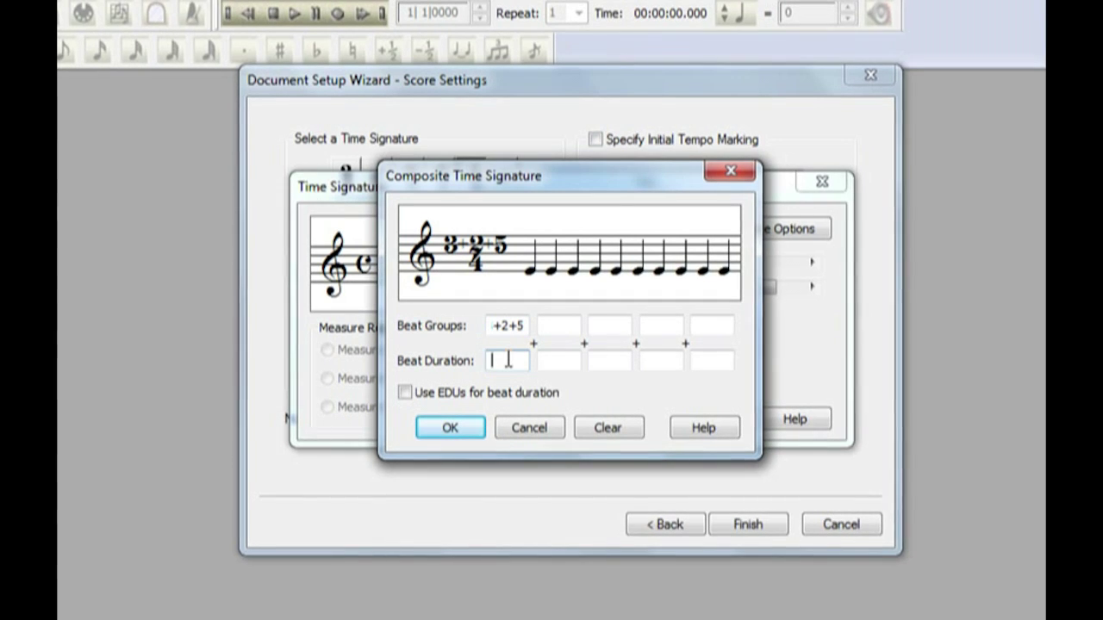
text(8)
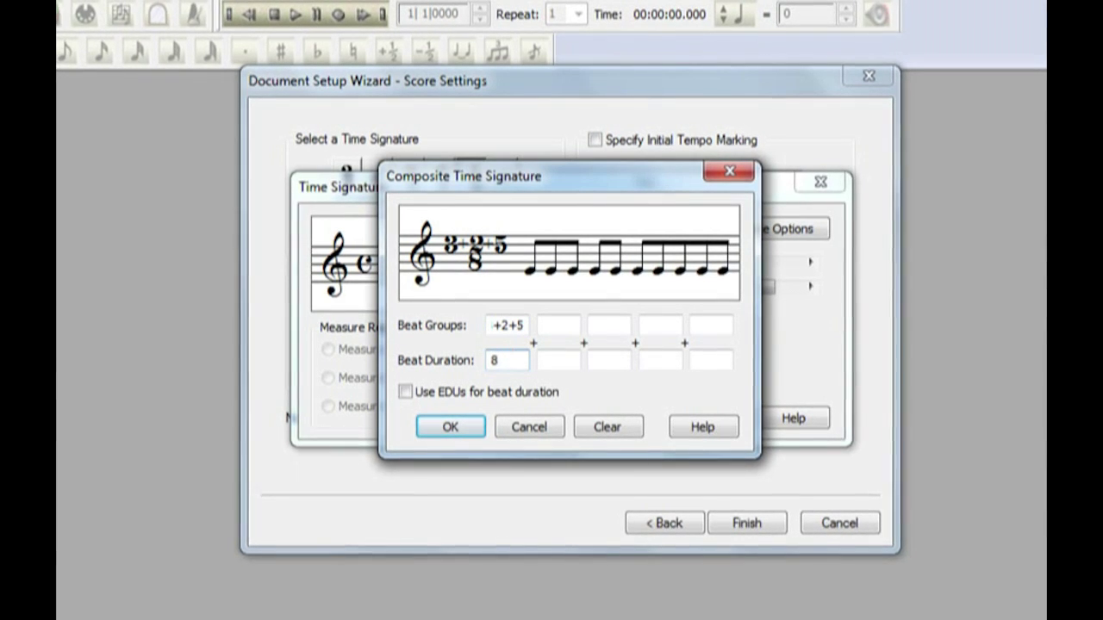
click(473, 431)
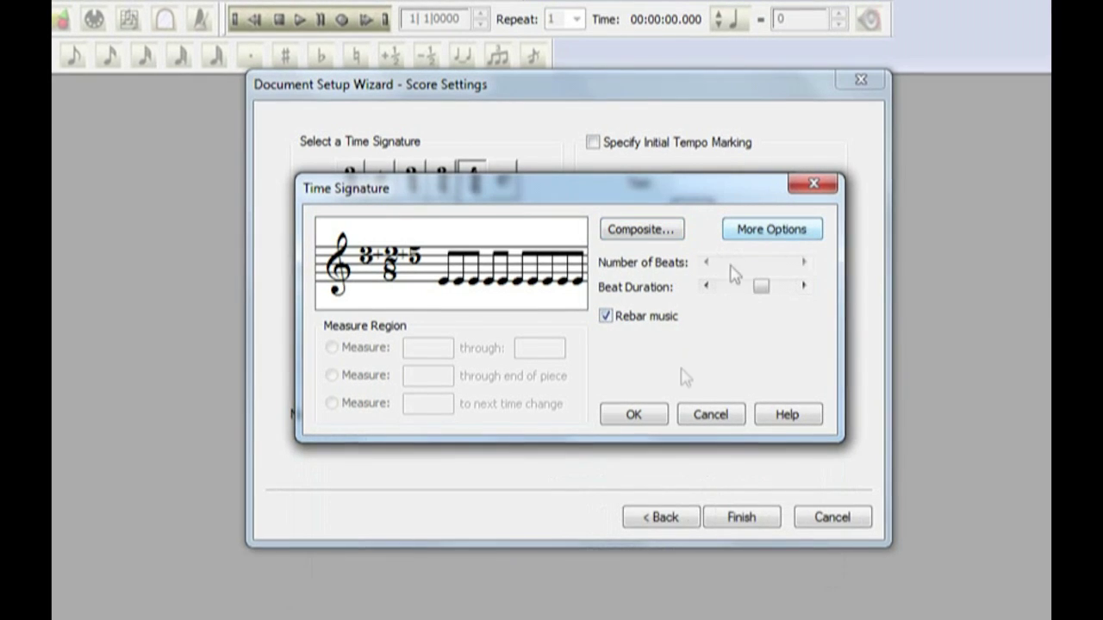
click(634, 414)
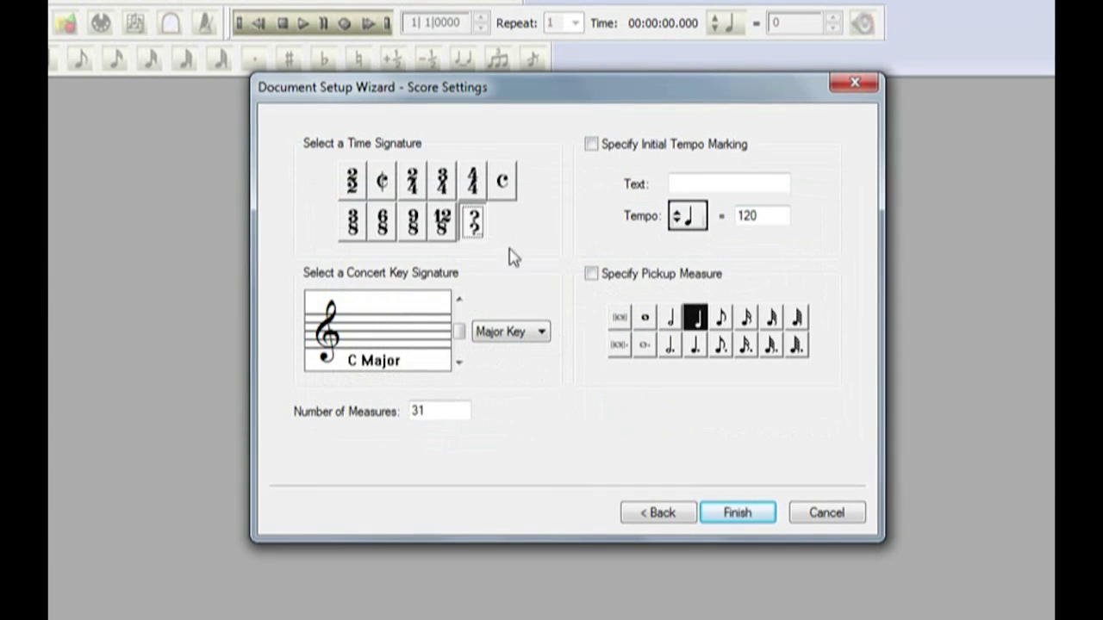
- Run the concert key signature through the major keys, up to C Sharp Major and down to C Flat Major
click(459, 299)
click(459, 299)
click(459, 299)
click(460, 299)
click(460, 299)
click(459, 299)
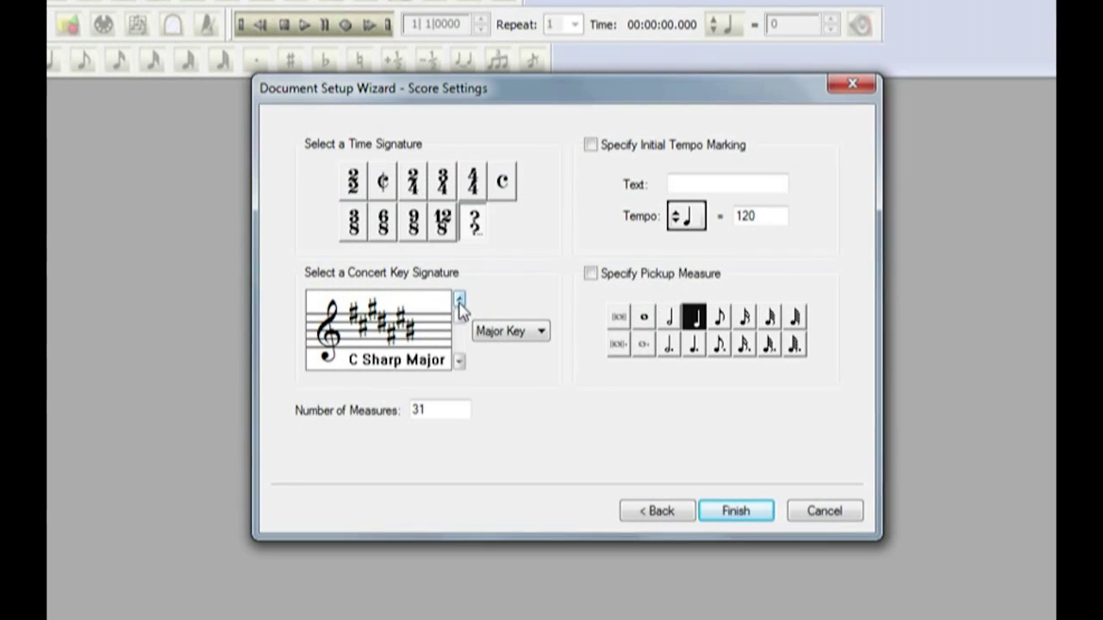
click(459, 361)
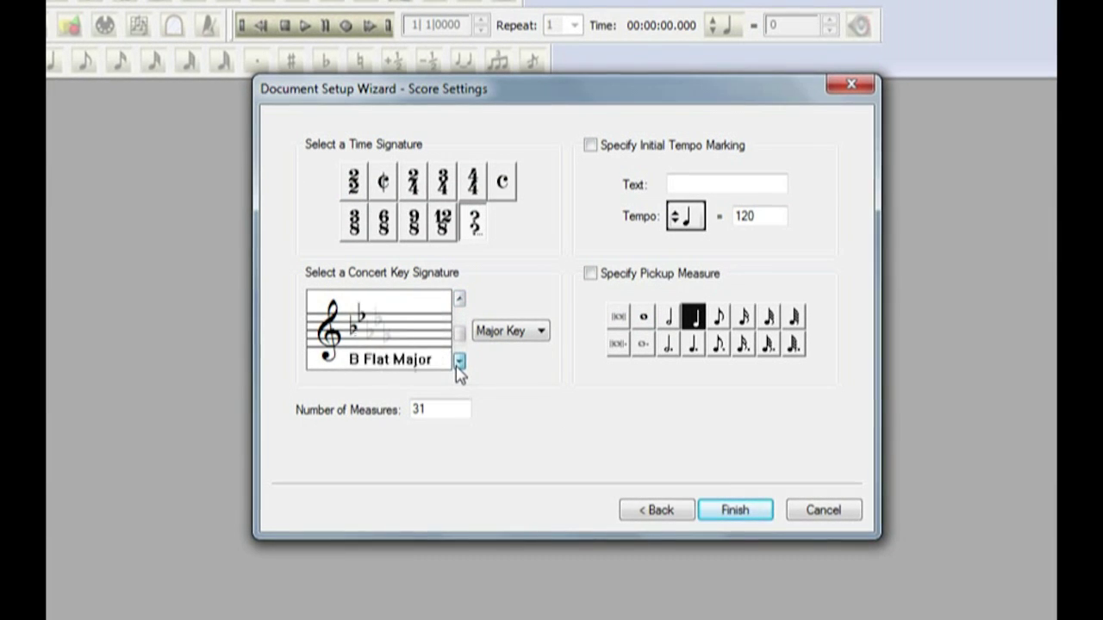
- Switch the concert key signature to a minor key and set it to E Minor
click(501, 334)
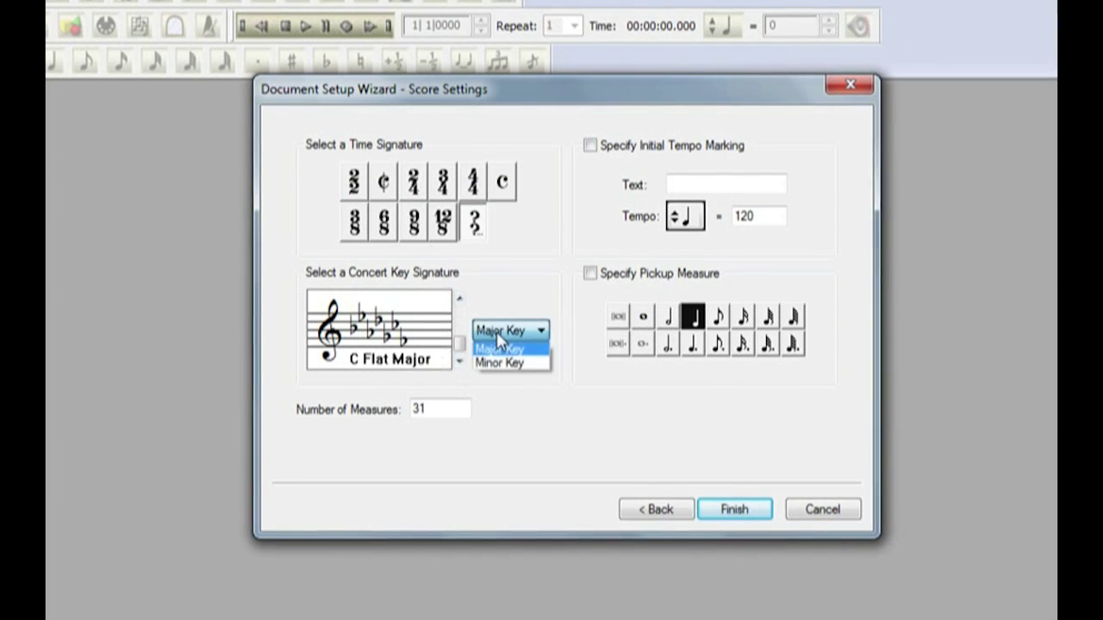
click(528, 365)
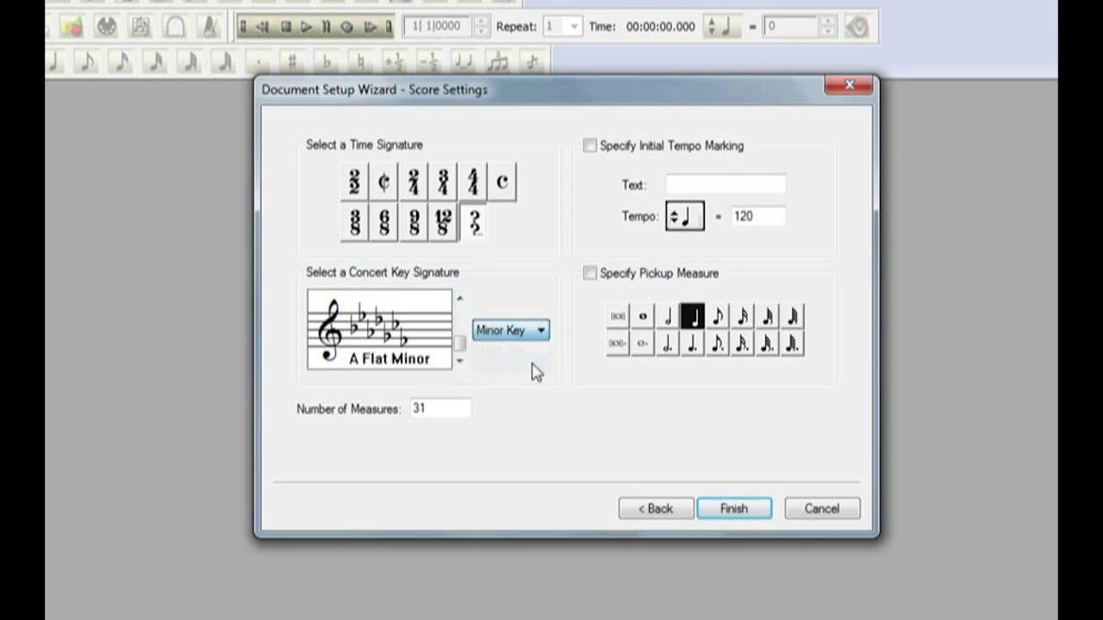
click(459, 299)
click(459, 299)
click(459, 299)
click(460, 299)
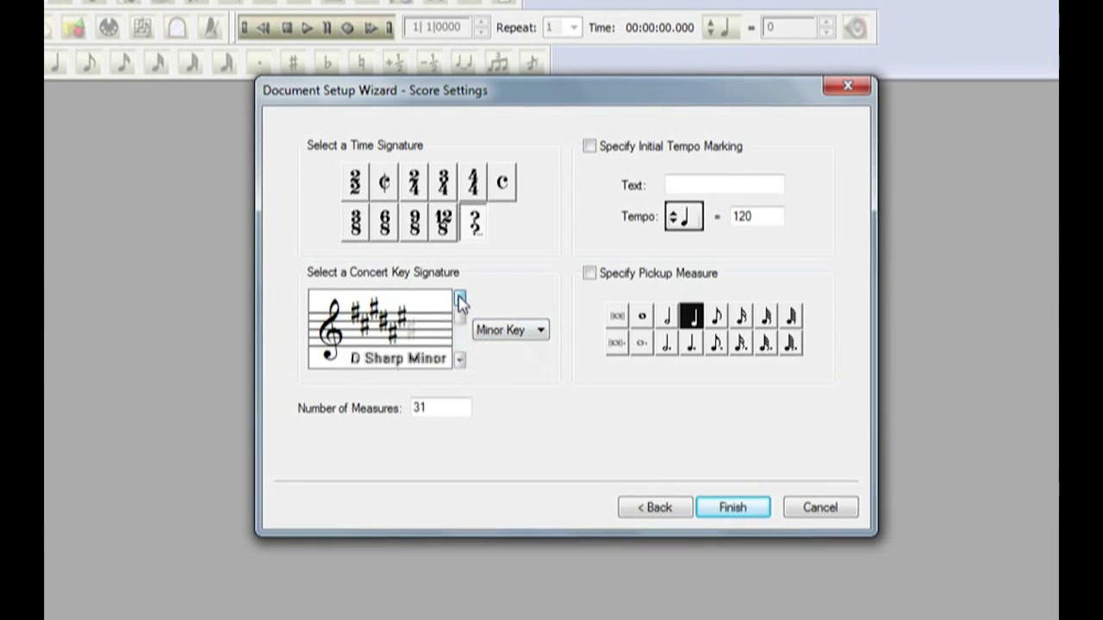
click(460, 359)
click(459, 359)
click(460, 360)
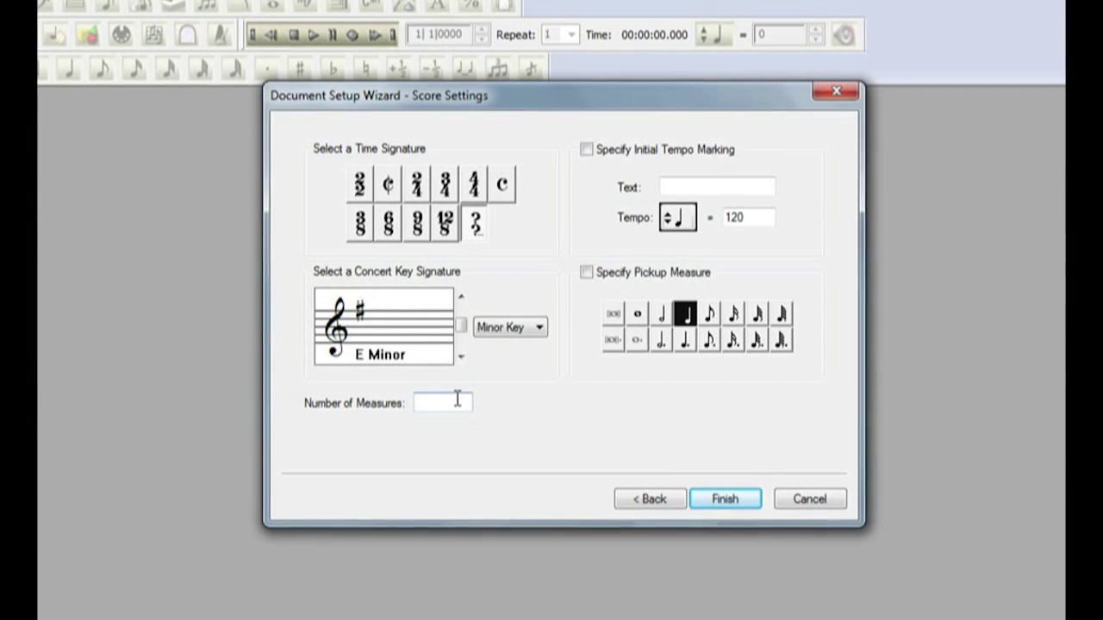
- Set the number of measures to 50 and add an initial tempo marking with the text Allegro Non Troppo
text(0)
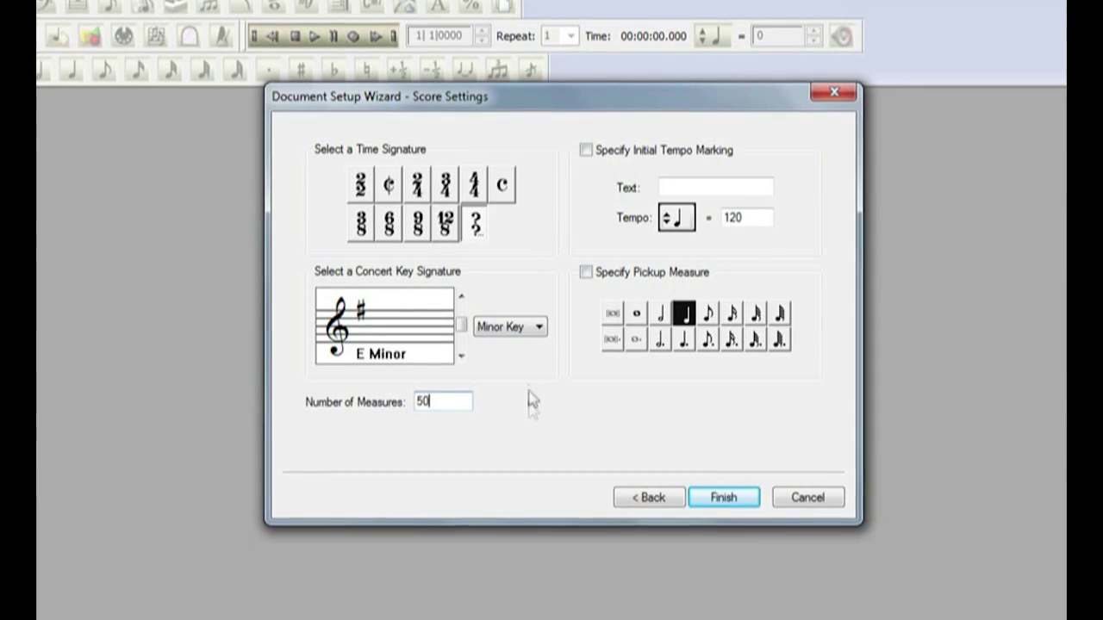
click(707, 186)
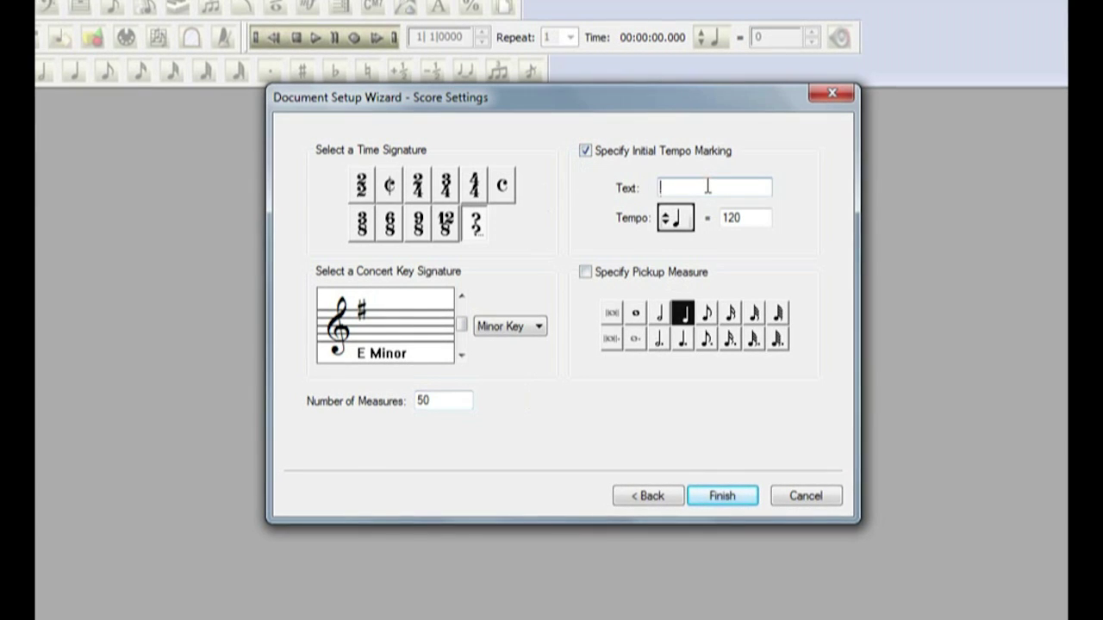
text(Alle)
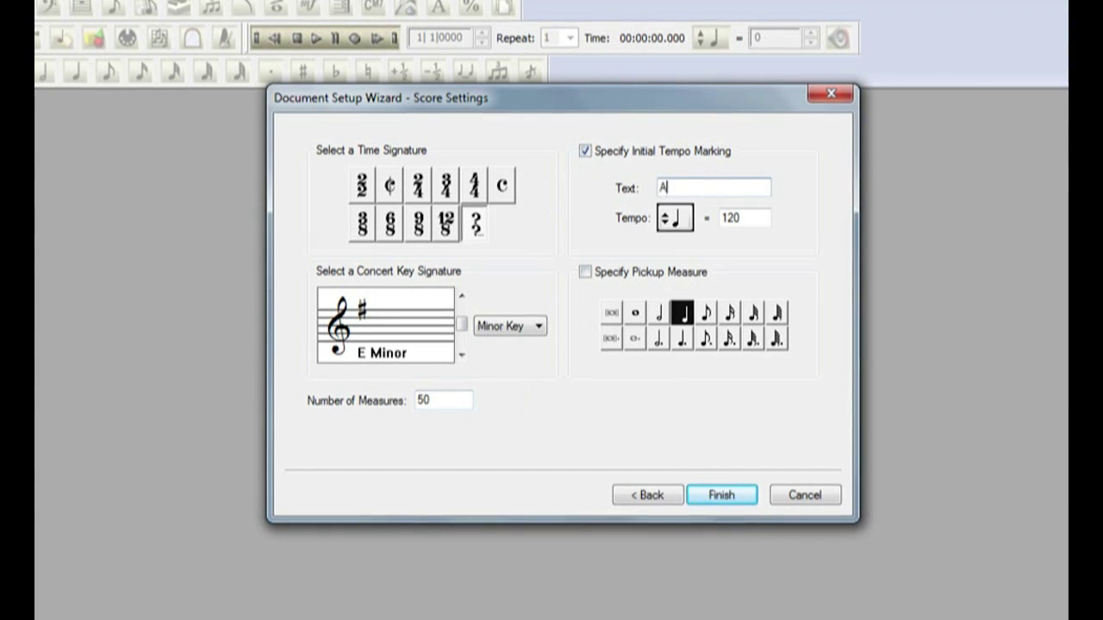
text(gro Non Troppo)
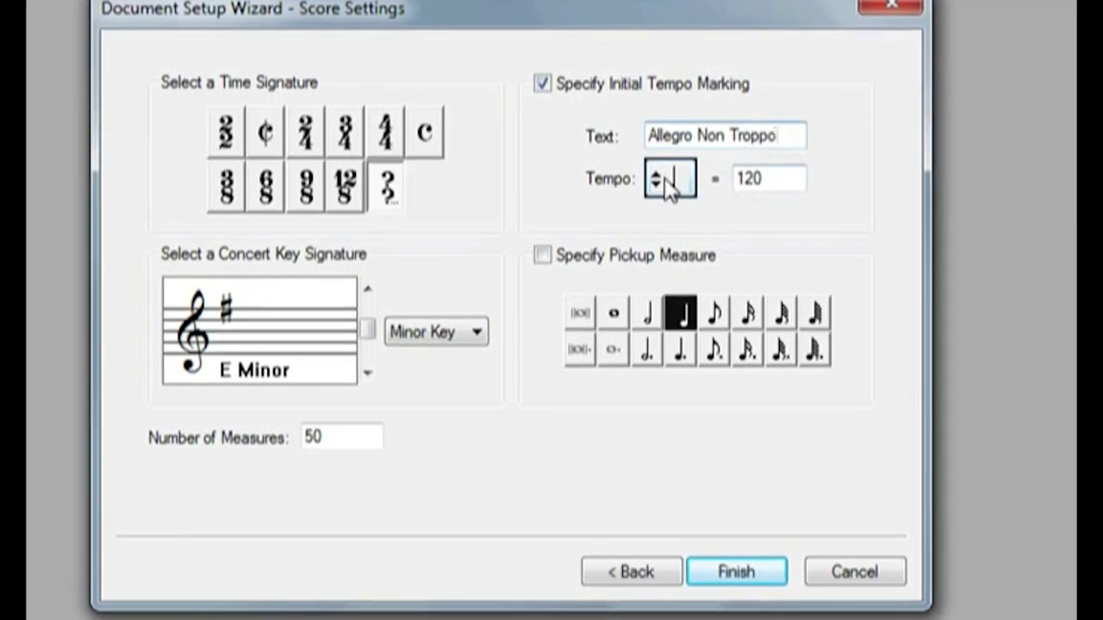
- Look over the note values available for the tempo and check the beat duration of the composite time signature
click(683, 220)
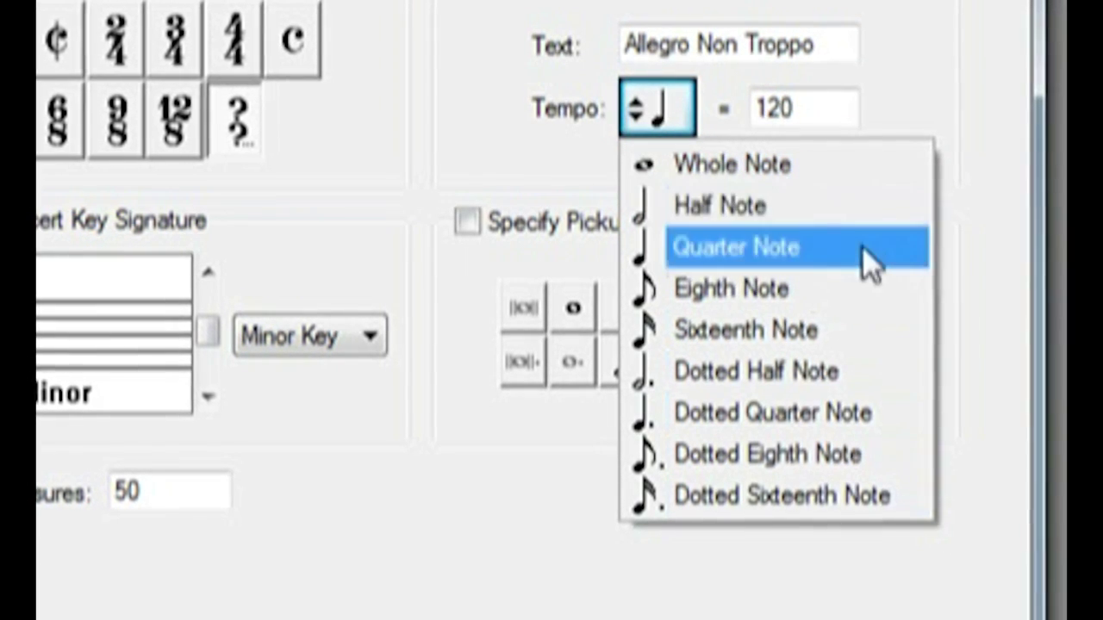
key(Escape)
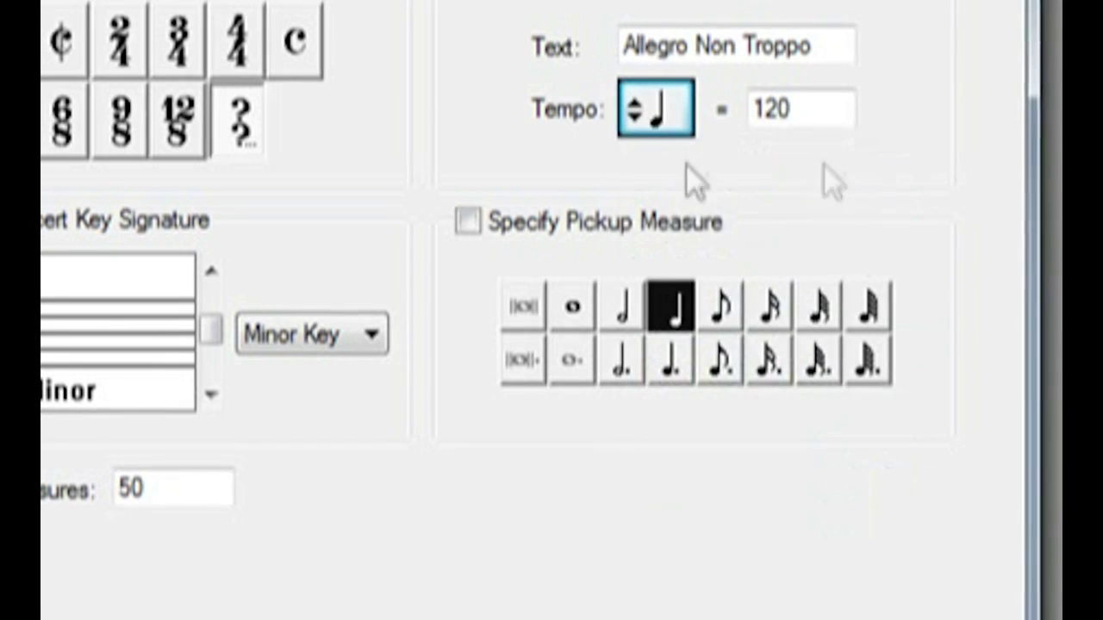
click(677, 128)
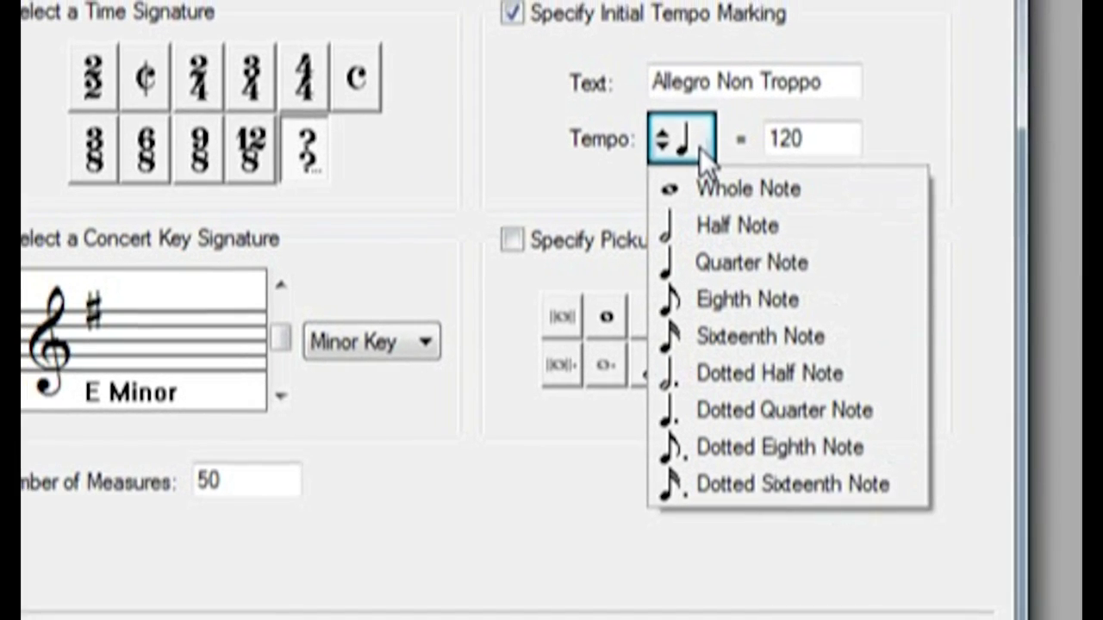
click(310, 176)
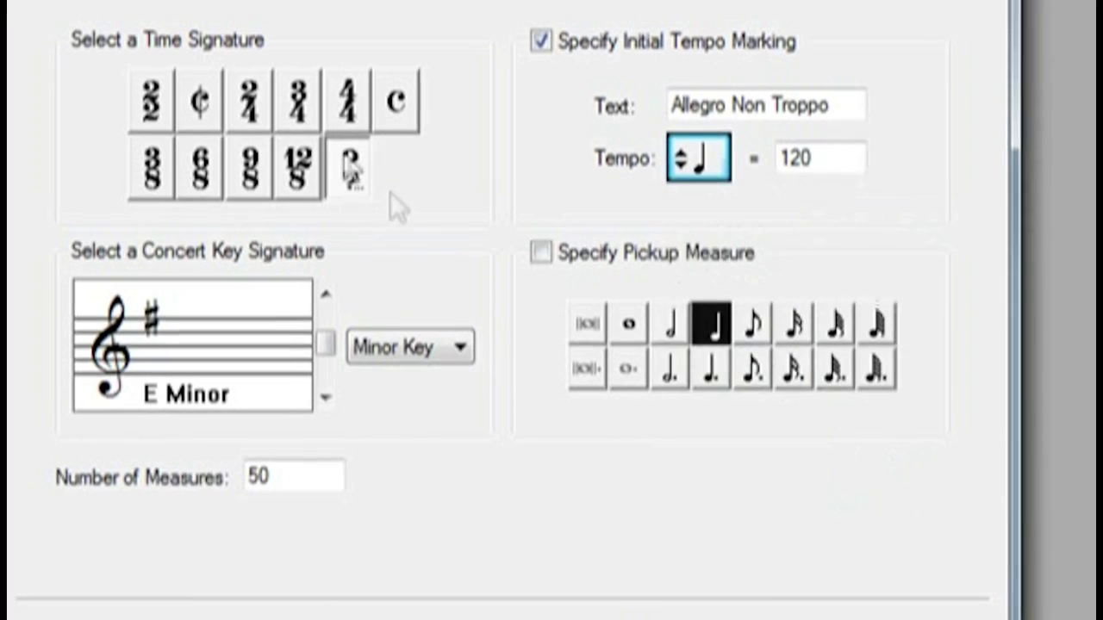
click(352, 172)
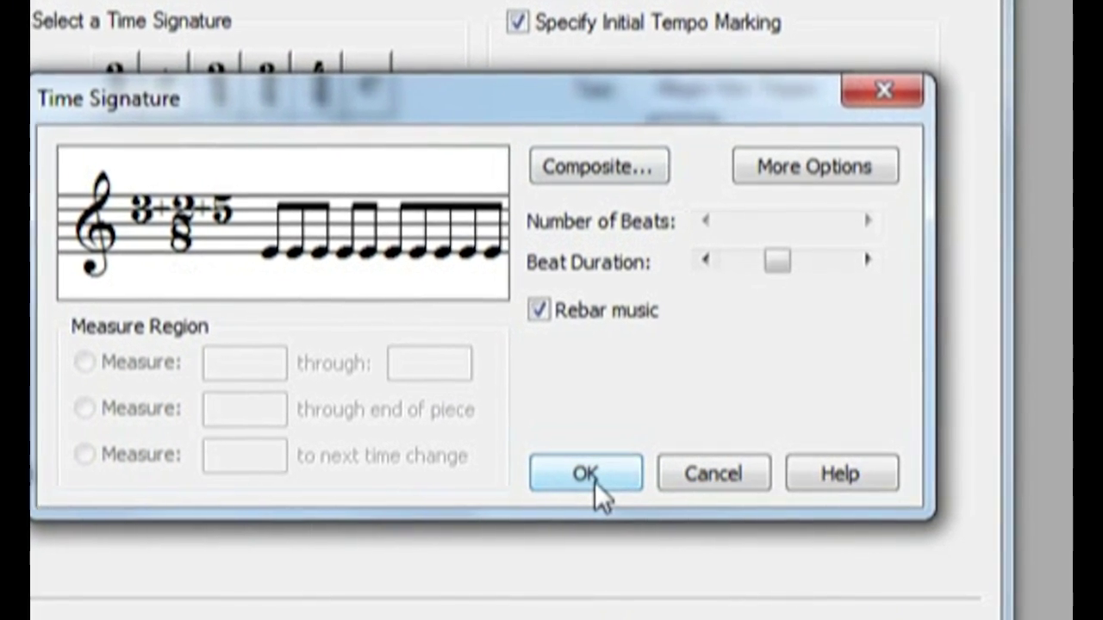
click(597, 478)
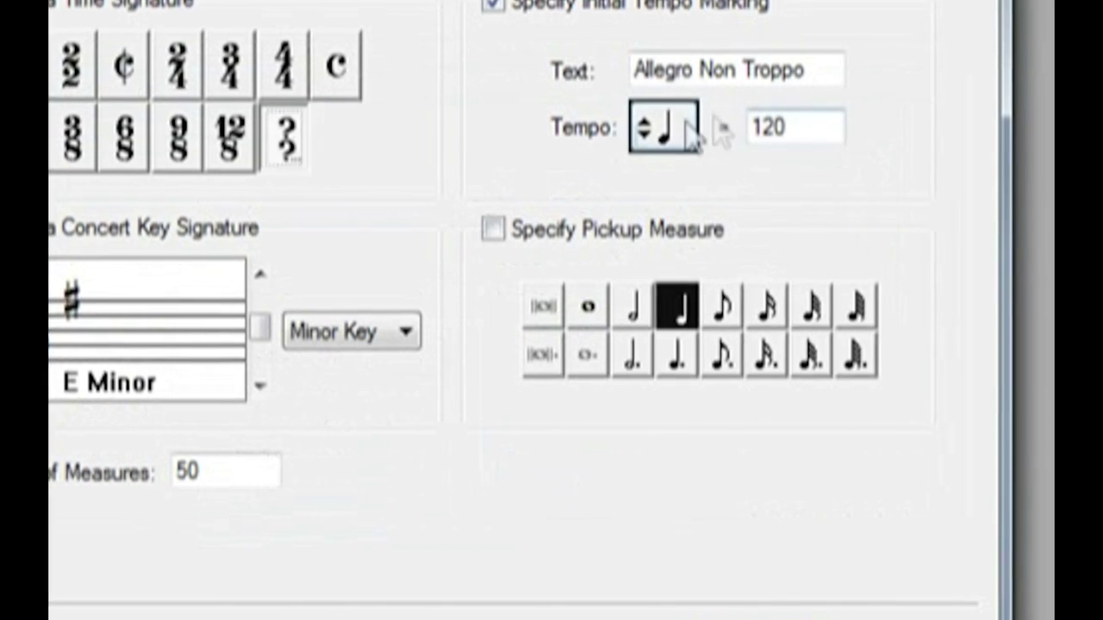
- Set the initial tempo to eighth note = 100
click(680, 136)
click(735, 244)
click(651, 121)
click(709, 287)
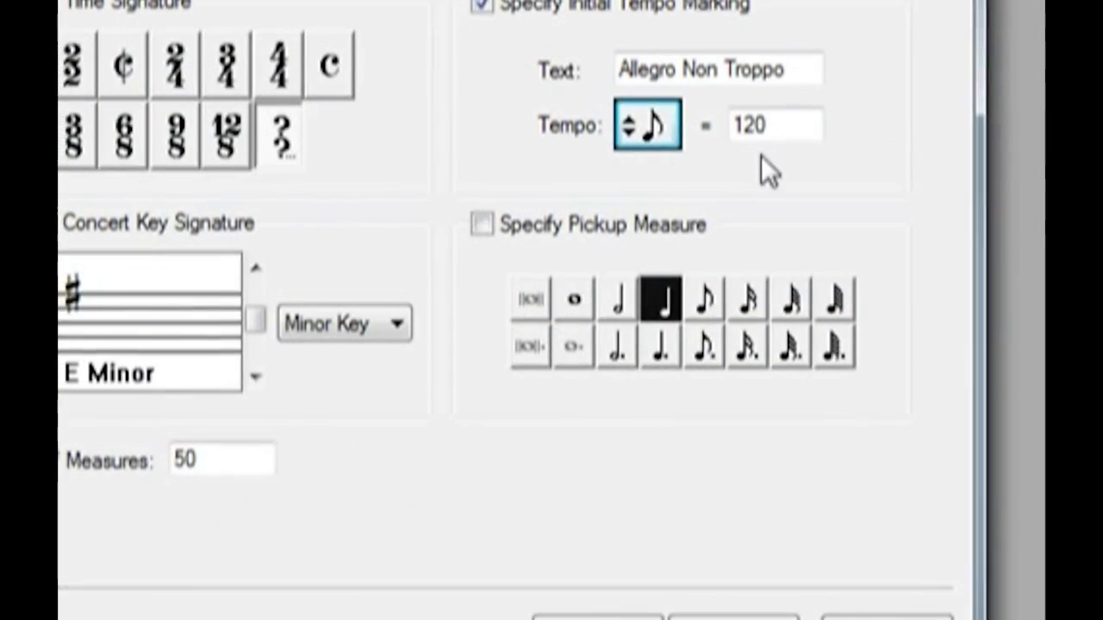
key(BackSpace)
key(BackSpace)
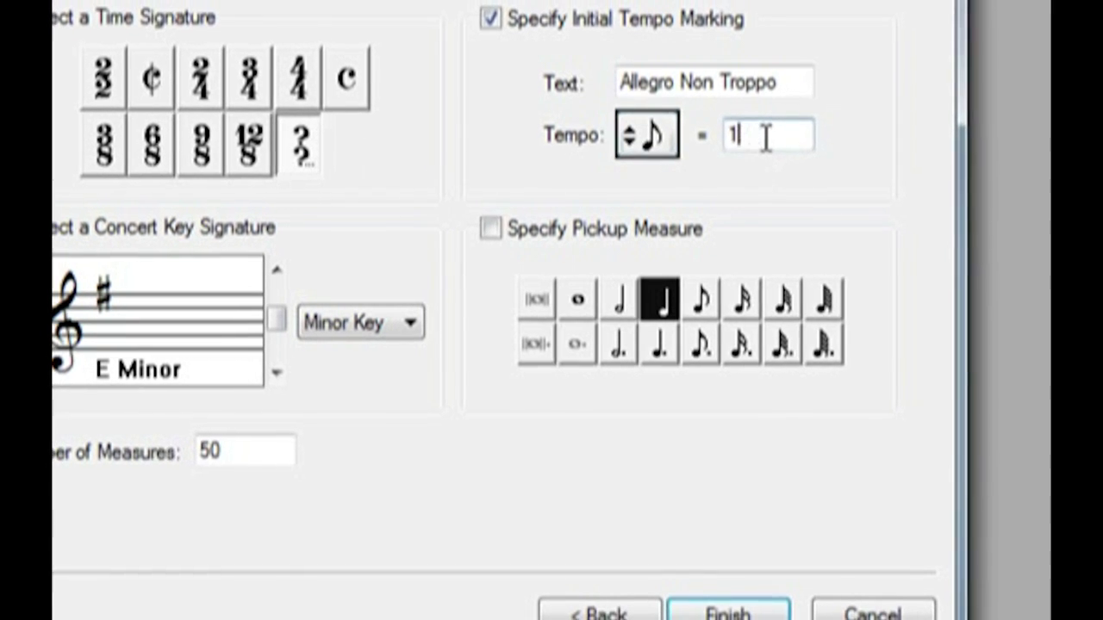
text(00)
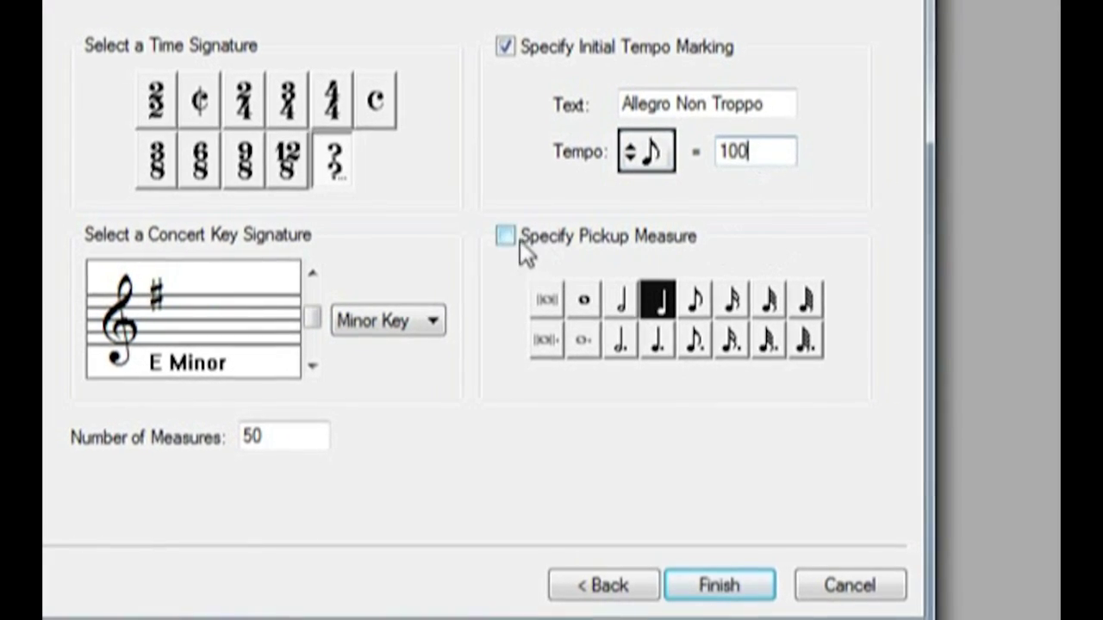
- Enable a quarter-note pickup measure, finish the setup wizard and view the bottom of the new score's first page
click(507, 236)
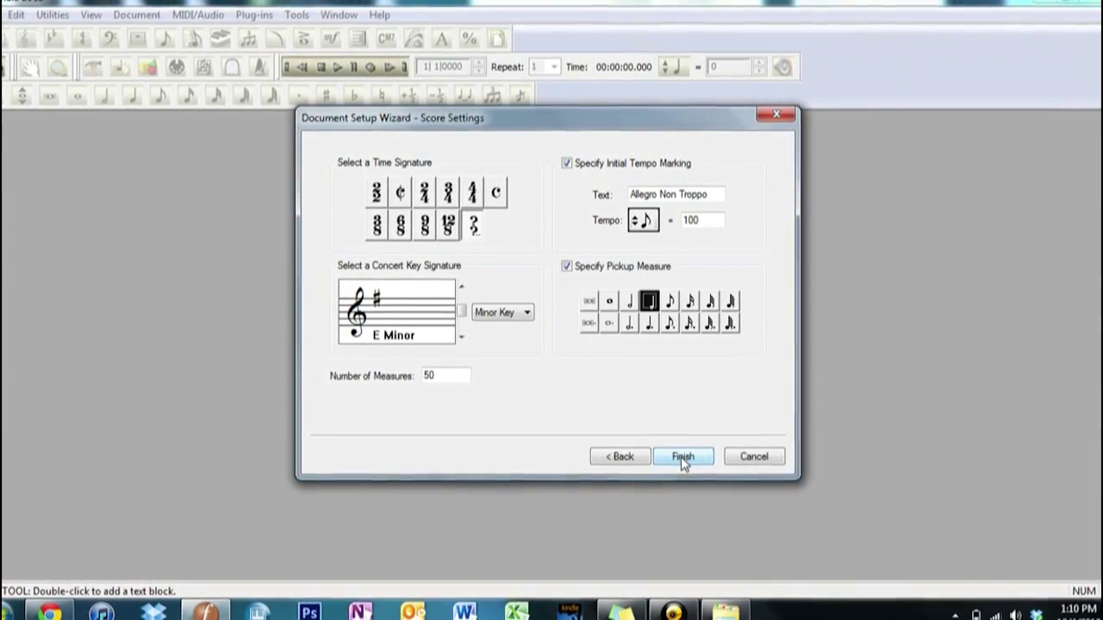
click(682, 459)
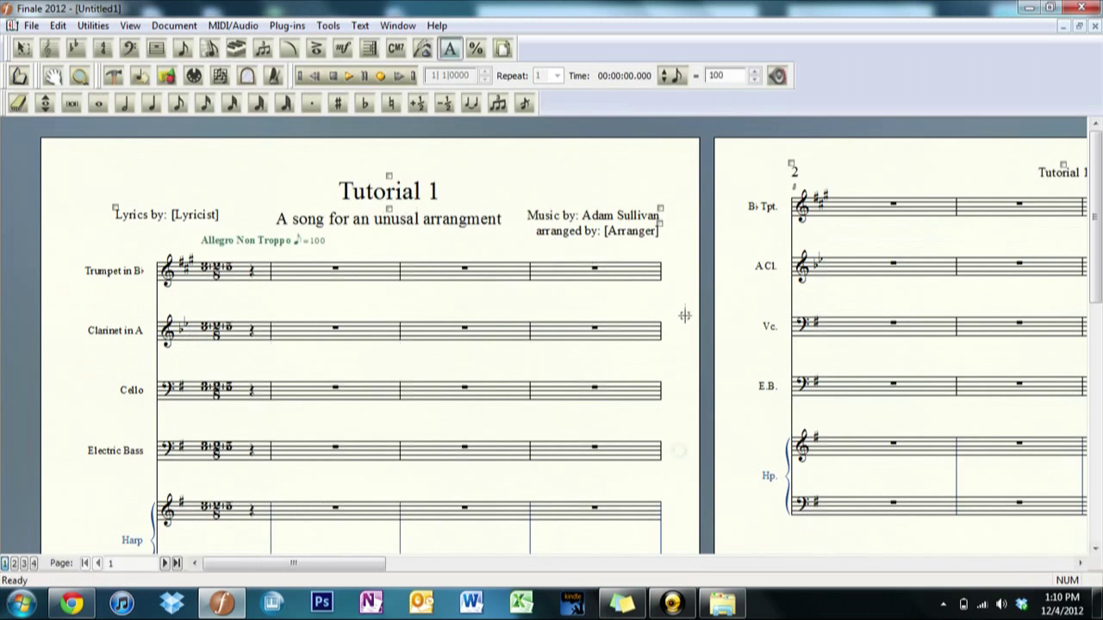
drag(1097, 186, 1099, 367)
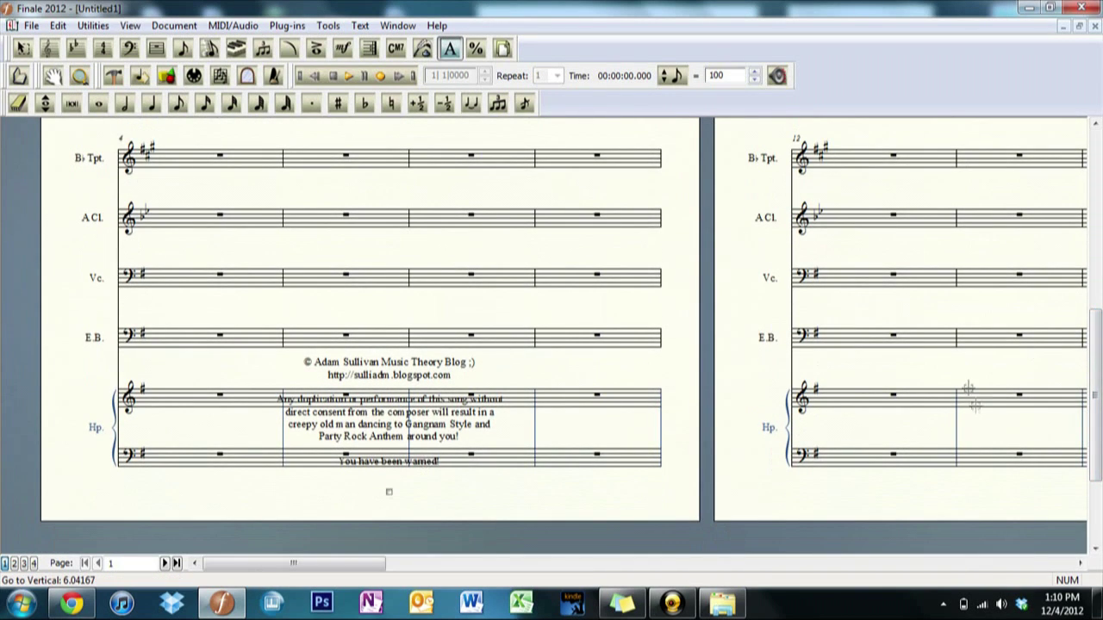
- Move the copyright and warning text block on the first page down below the lowest harp staff
drag(1097, 438, 1097, 259)
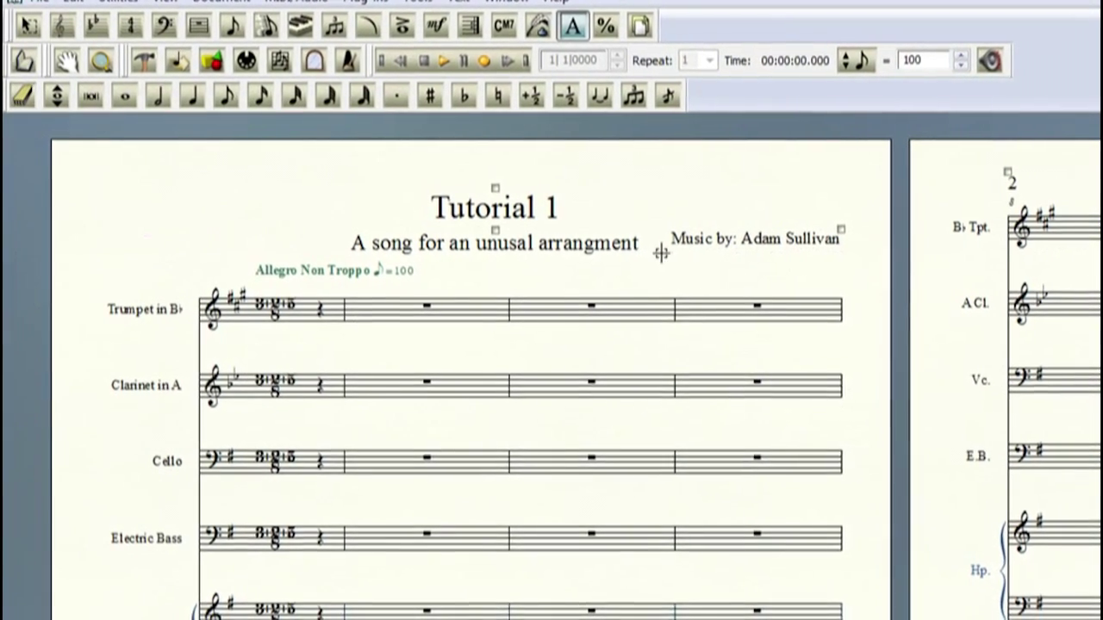
scroll(499, 388, down, 5)
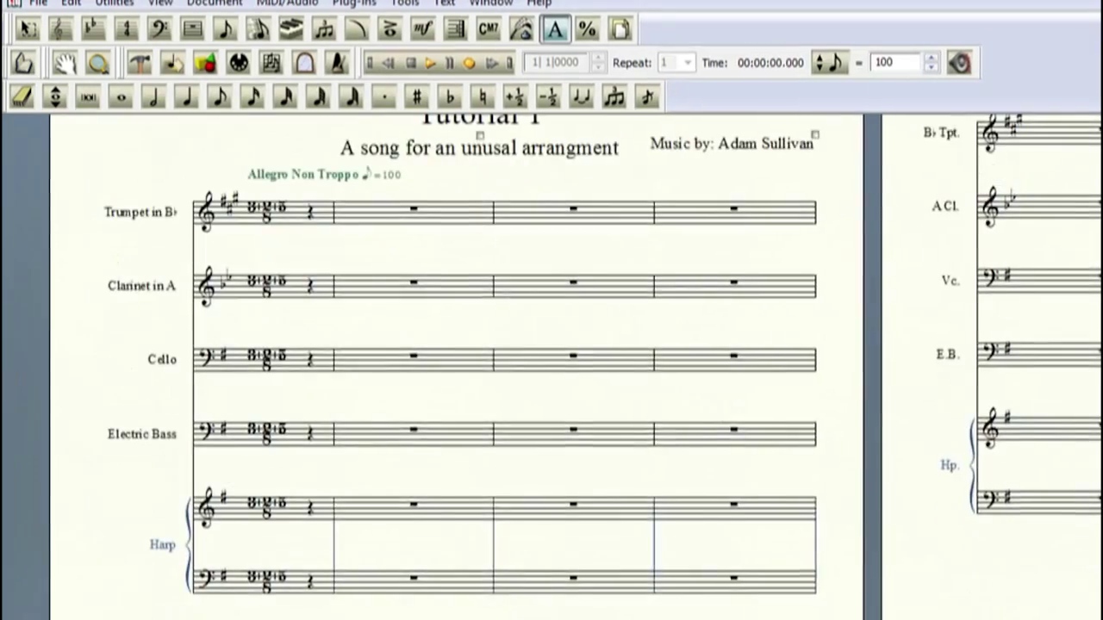
scroll(448, 345, down, 5)
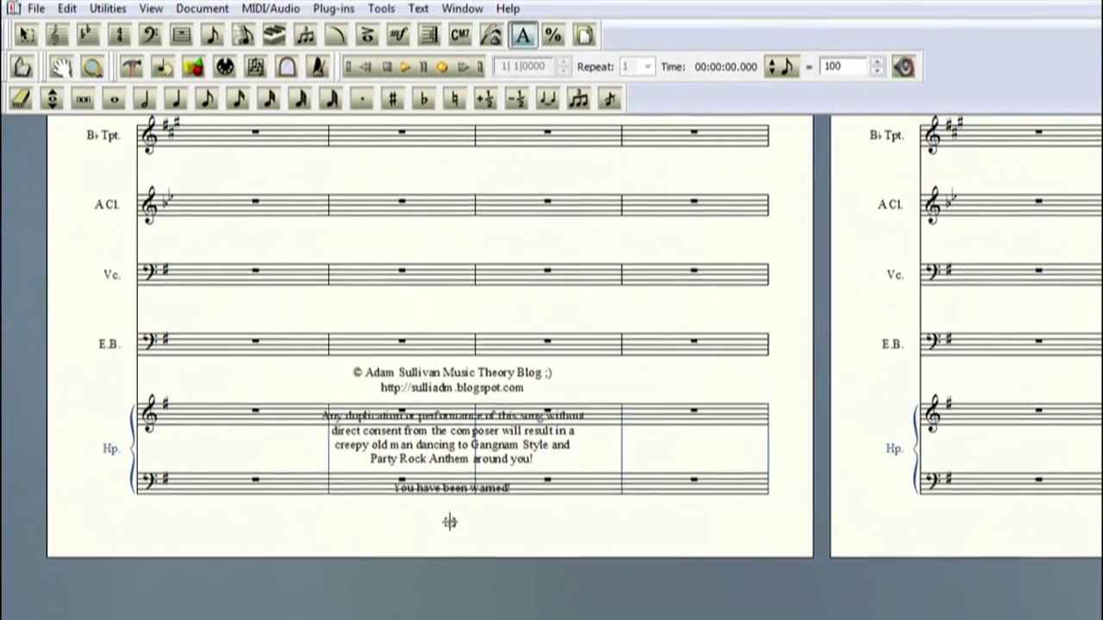
drag(441, 522, 453, 608)
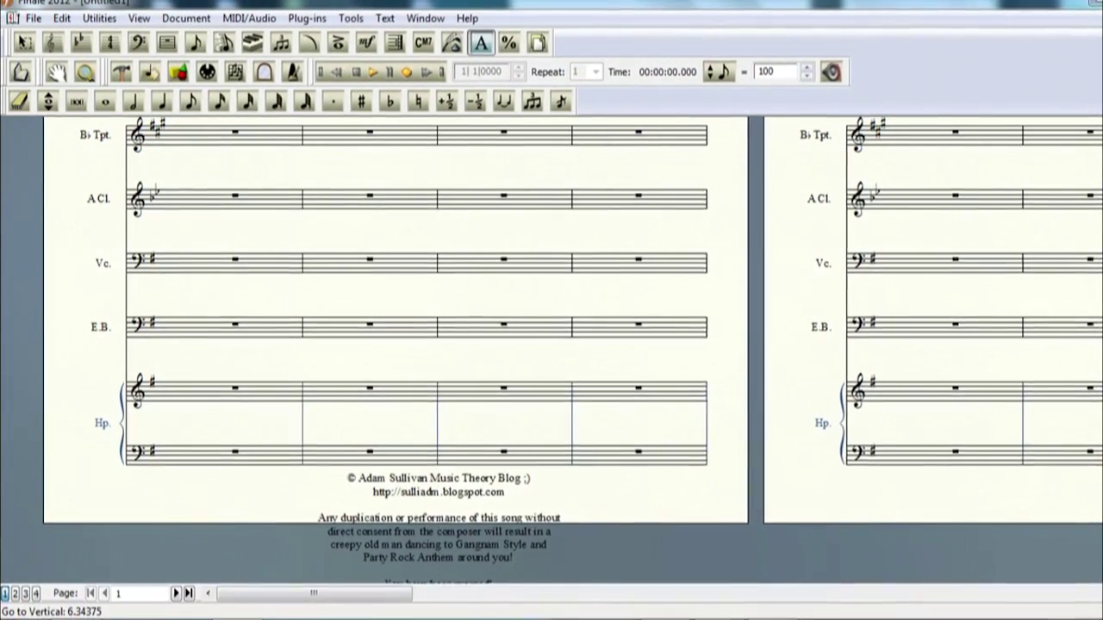
scroll(396, 344, up, 5)
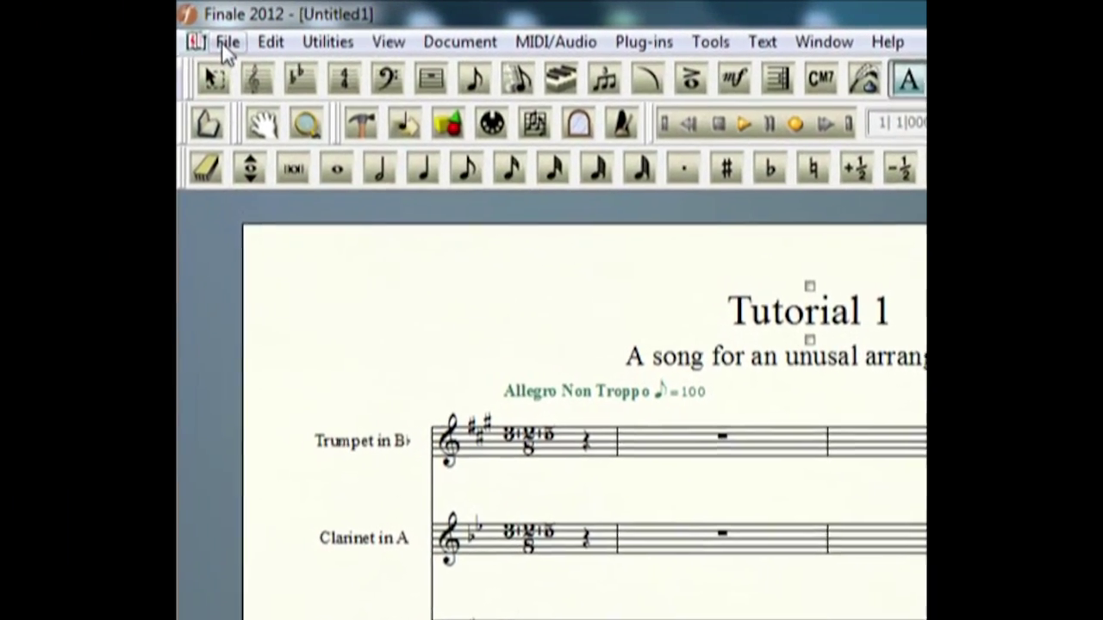
- Look over the file commands and check the format offered for exporting the score to an audio file
click(223, 43)
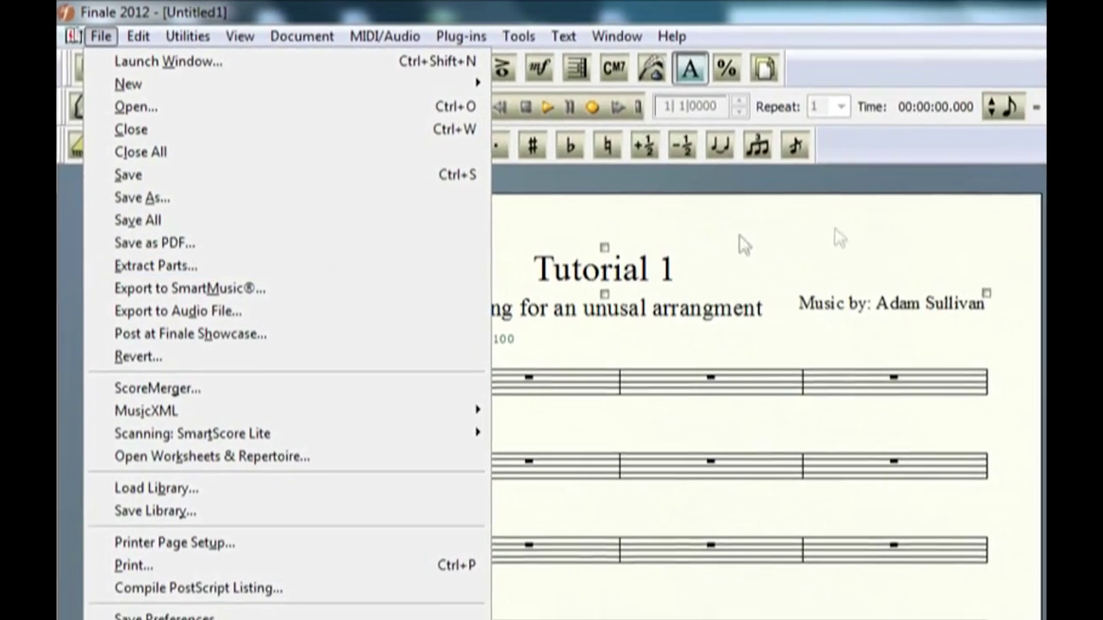
click(743, 245)
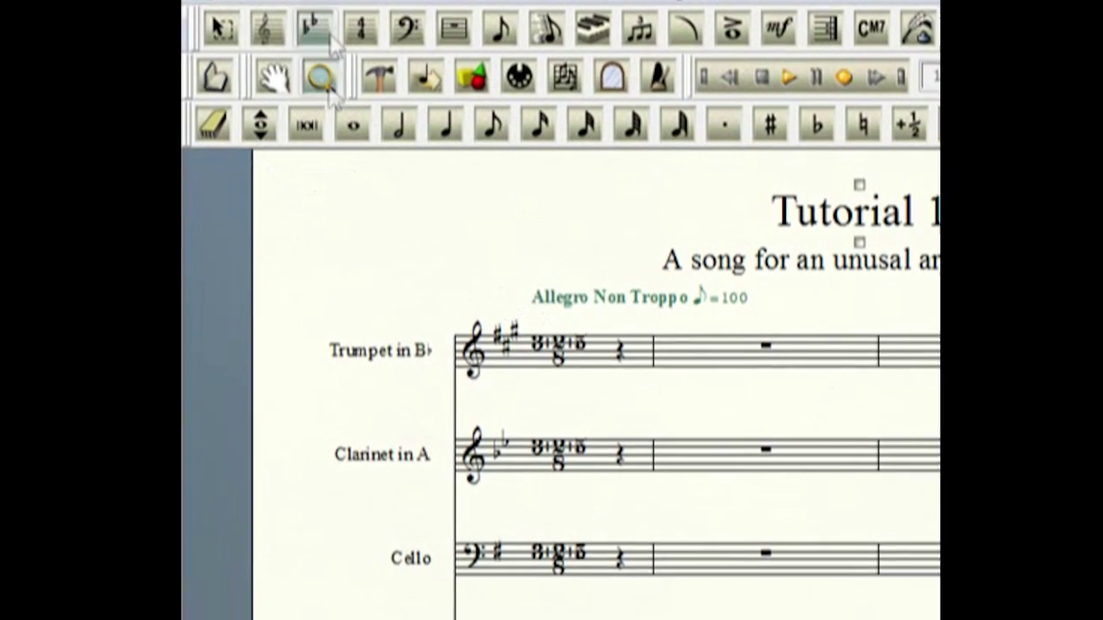
key(alt+f)
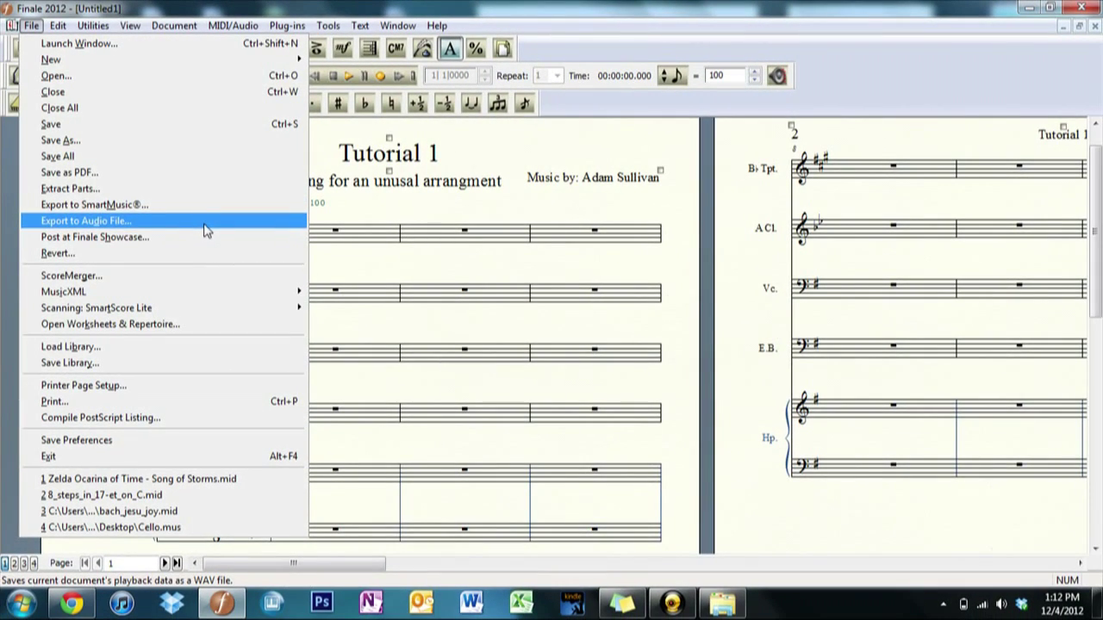
click(207, 229)
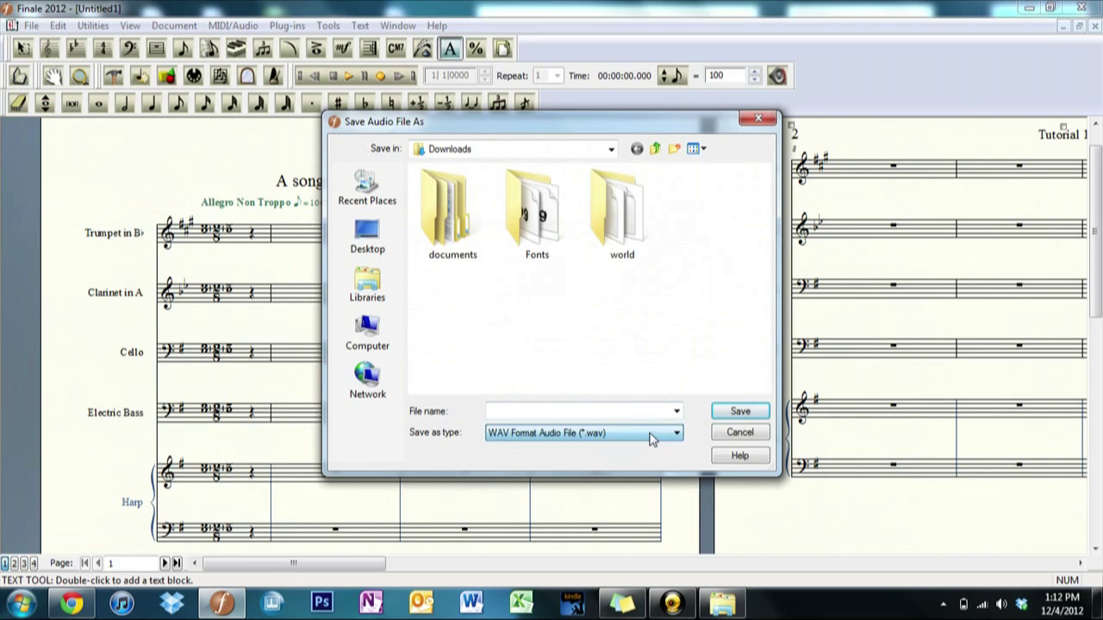
click(756, 436)
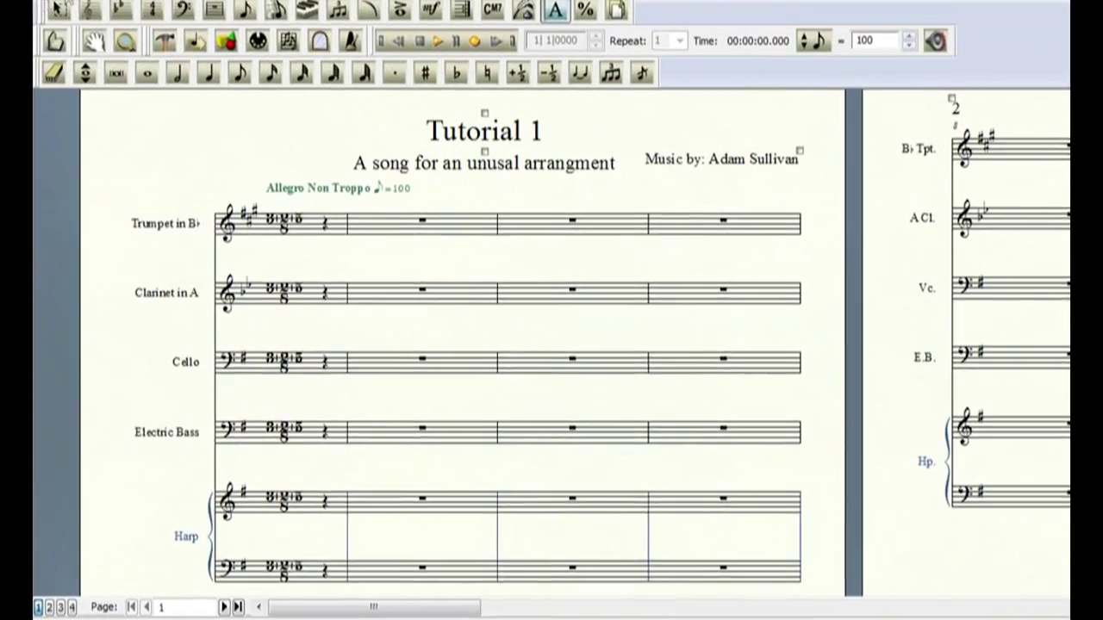
- Examine the file, edit and utility commands, including MusicXML, multimeasure rests, enharmonic spelling, measurement units, notation checks and stem direction
key(alt+f)
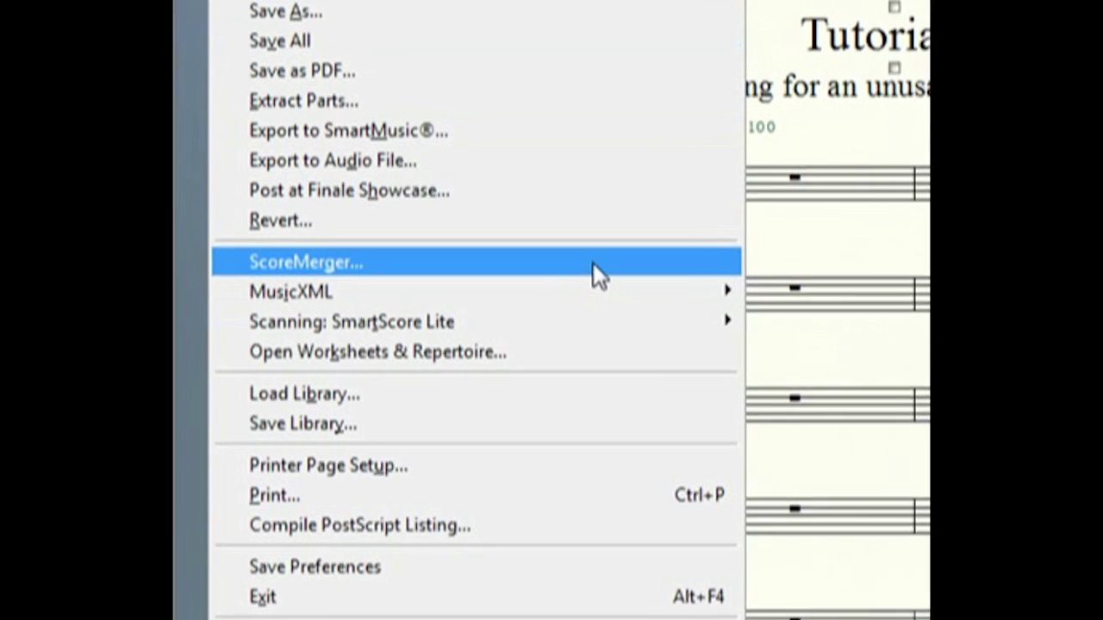
mouse_move(598, 290)
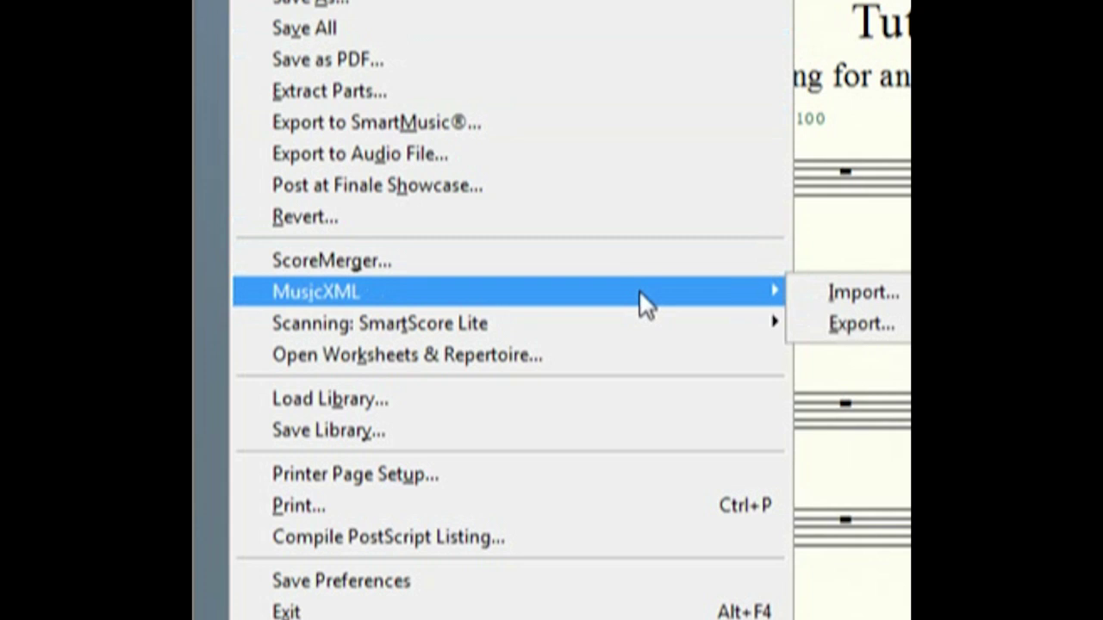
mouse_move(661, 332)
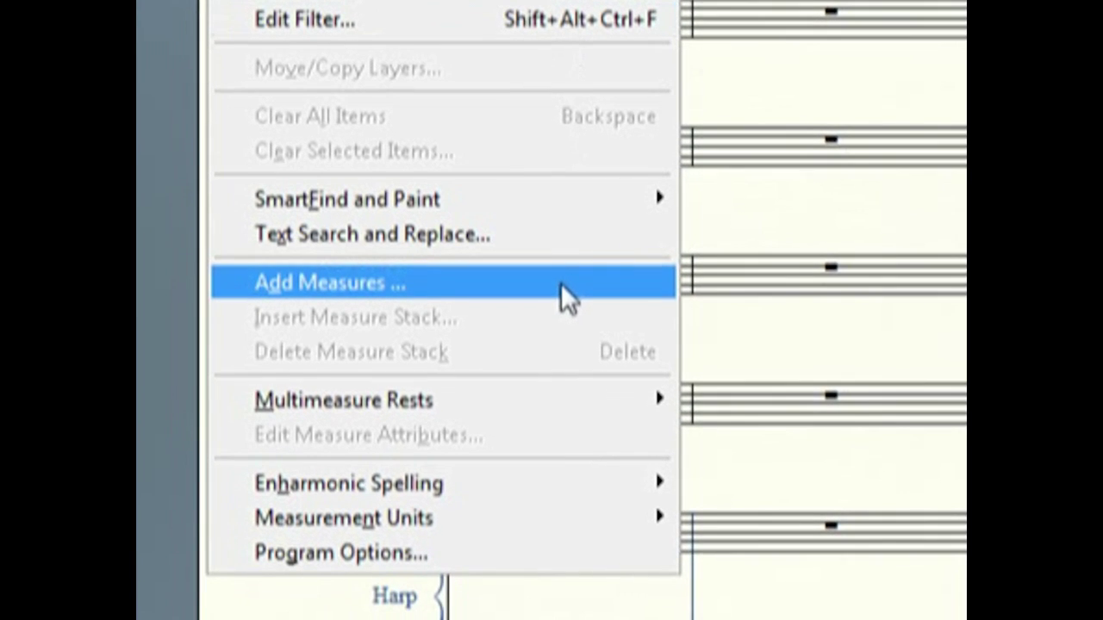
mouse_move(612, 411)
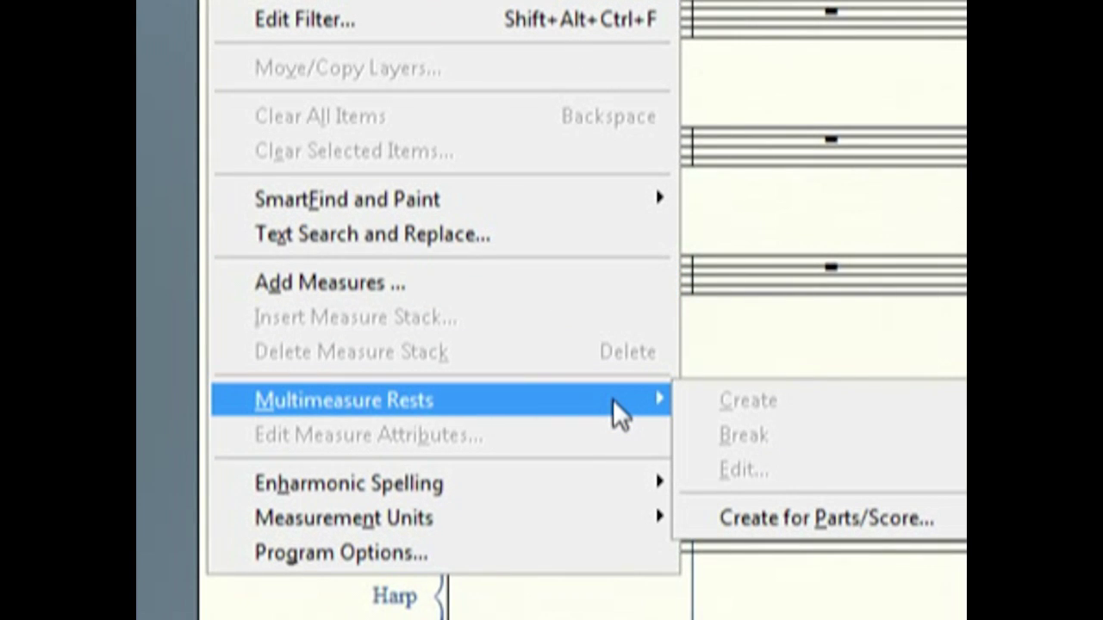
mouse_move(588, 485)
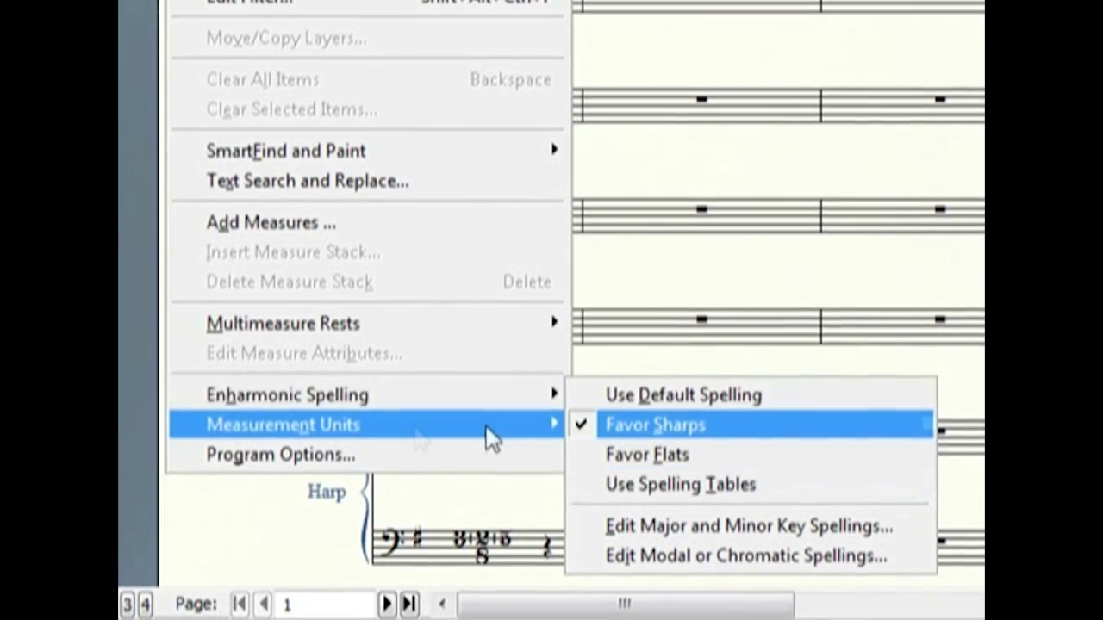
mouse_move(429, 433)
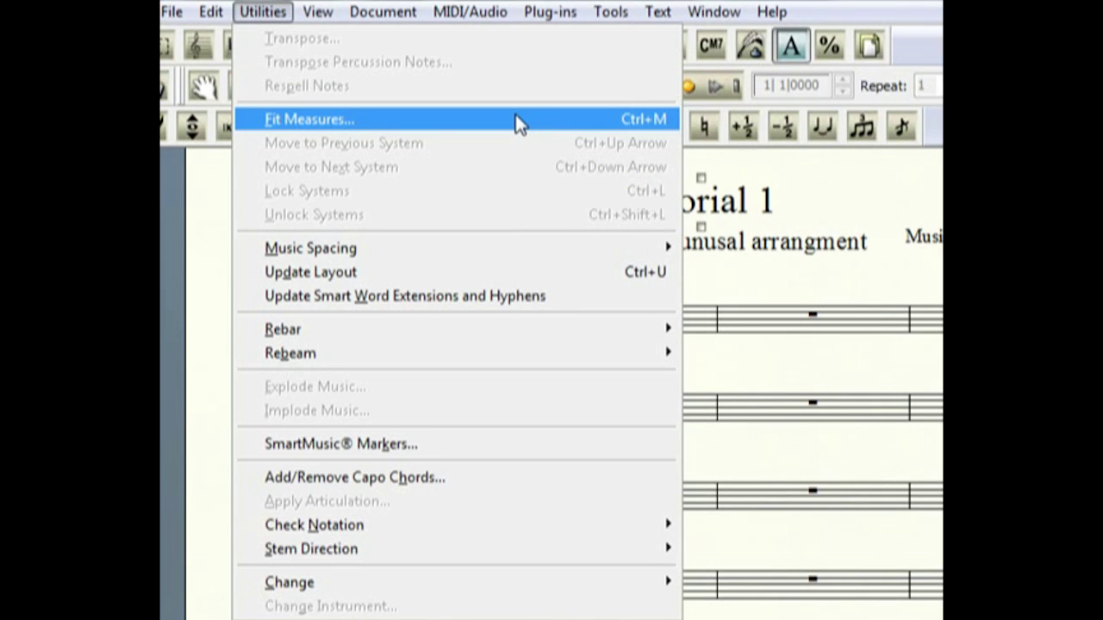
mouse_move(506, 258)
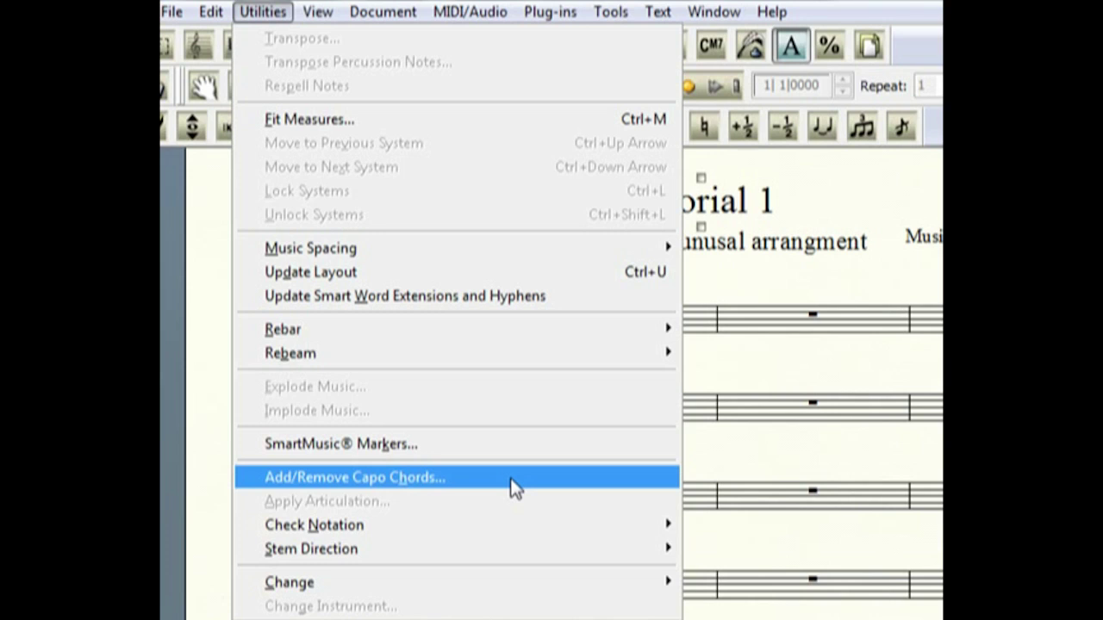
mouse_move(592, 533)
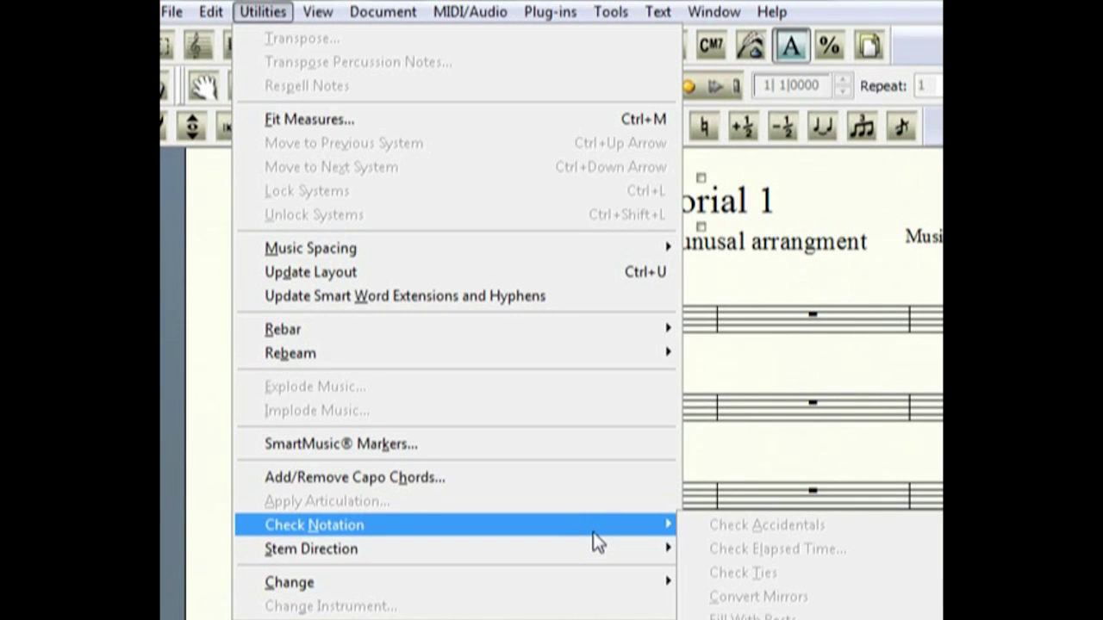
mouse_move(596, 558)
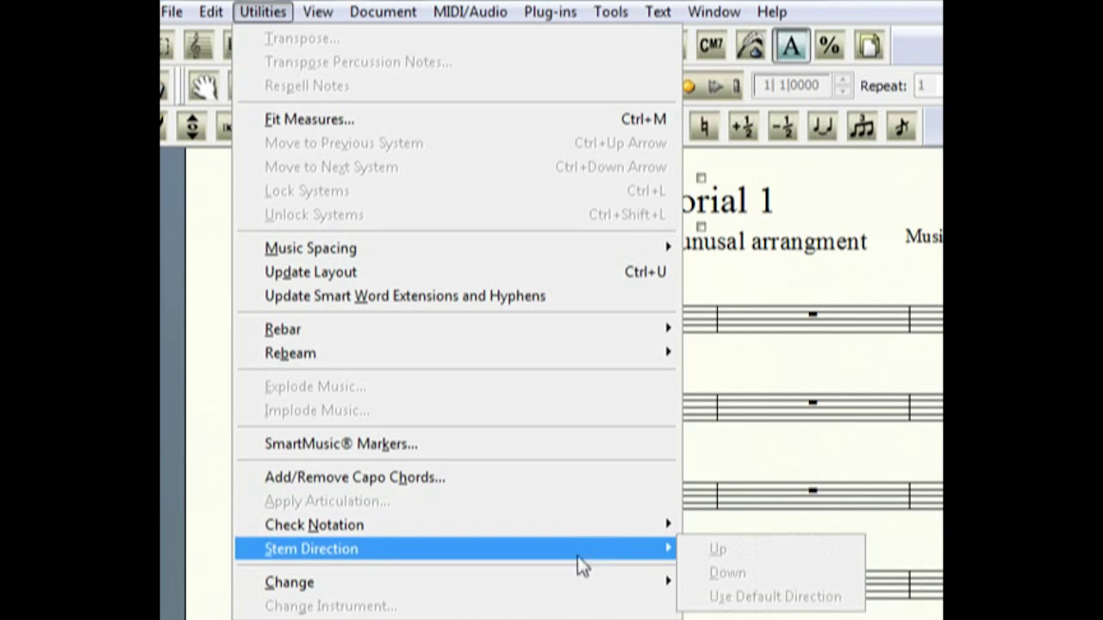
- Switch the score to Scroll View and look over the continuous staves
click(316, 24)
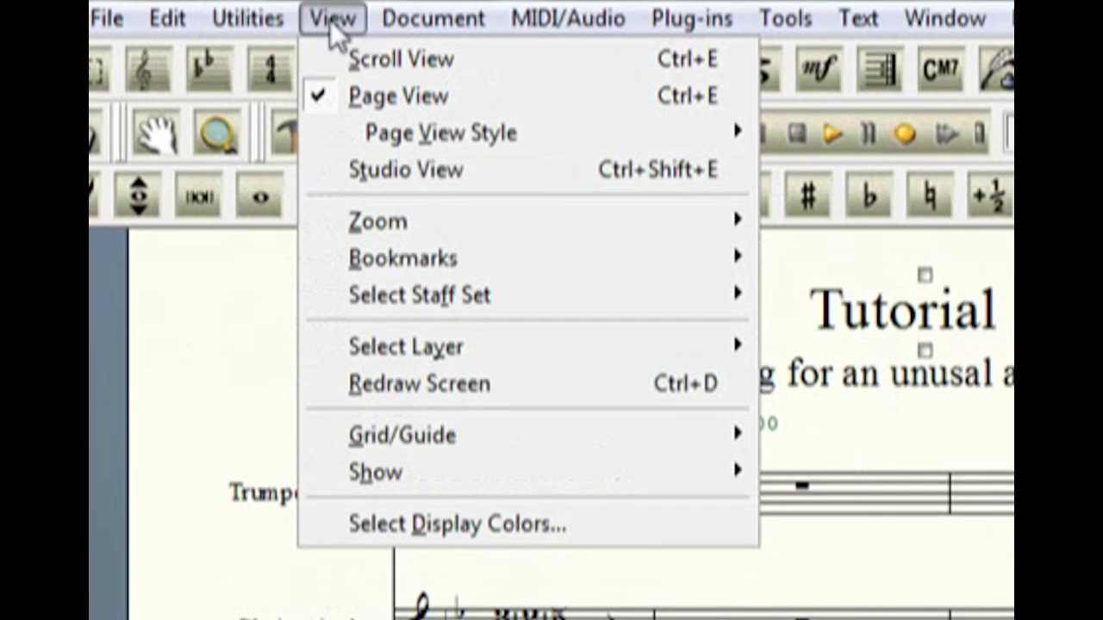
click(355, 60)
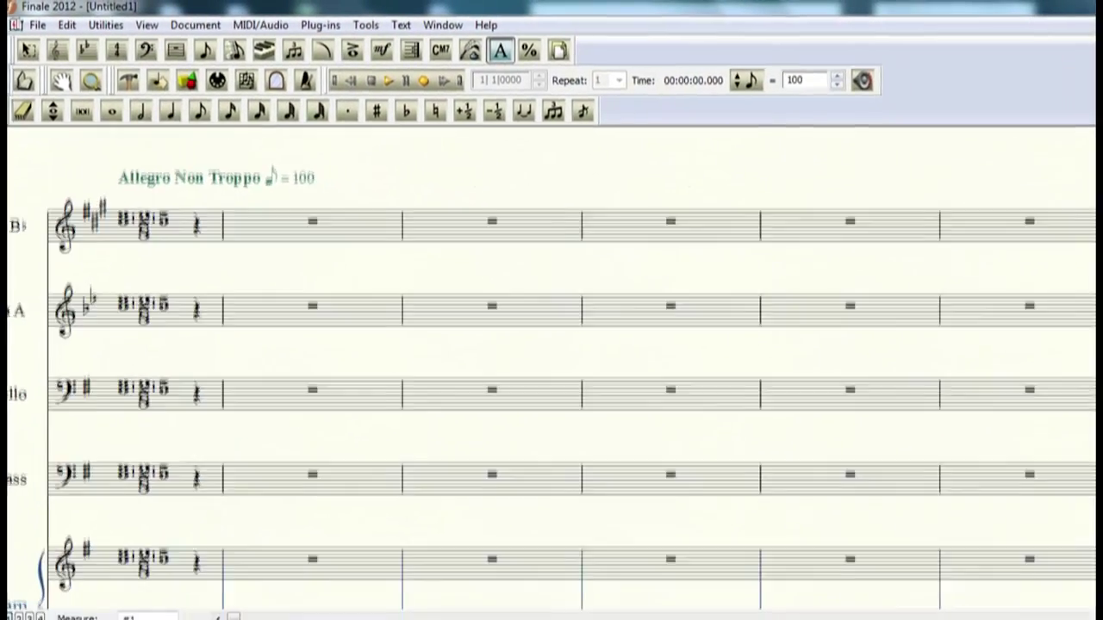
scroll(1096, 360, down, 5)
drag(1097, 360, 1100, 293)
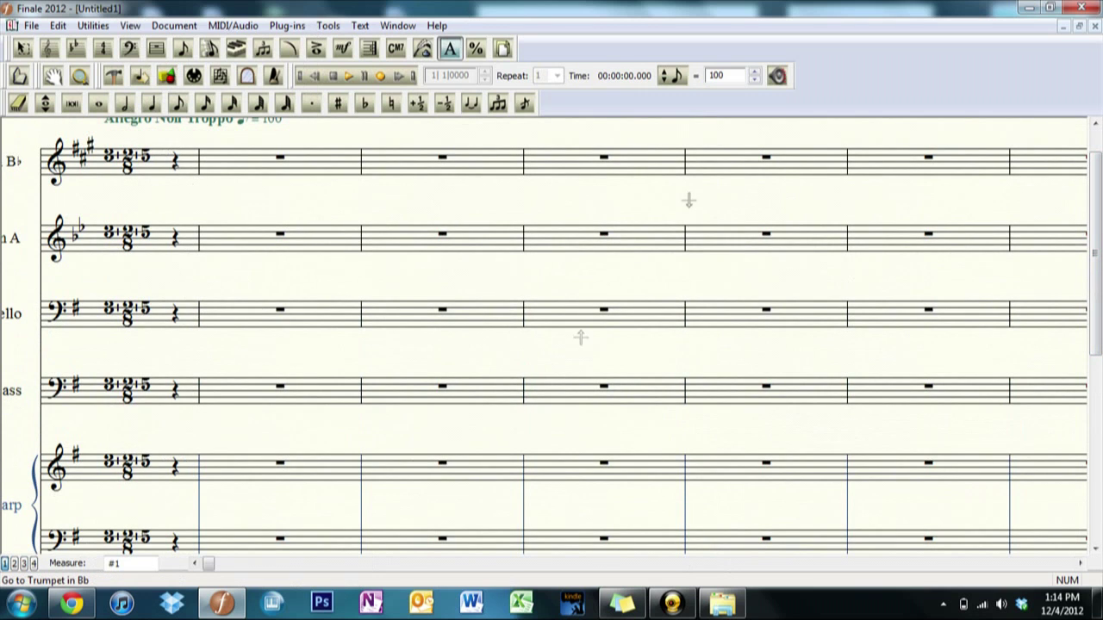
- Return the score to Page View and look over the first page
click(130, 25)
click(147, 60)
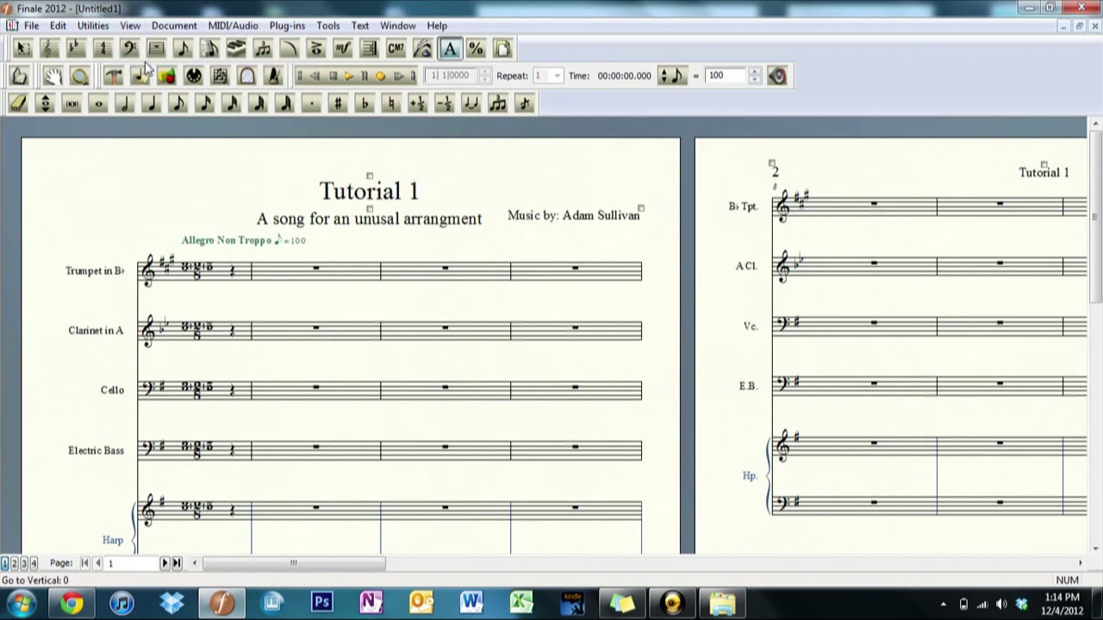
scroll(1094, 215, down, 1)
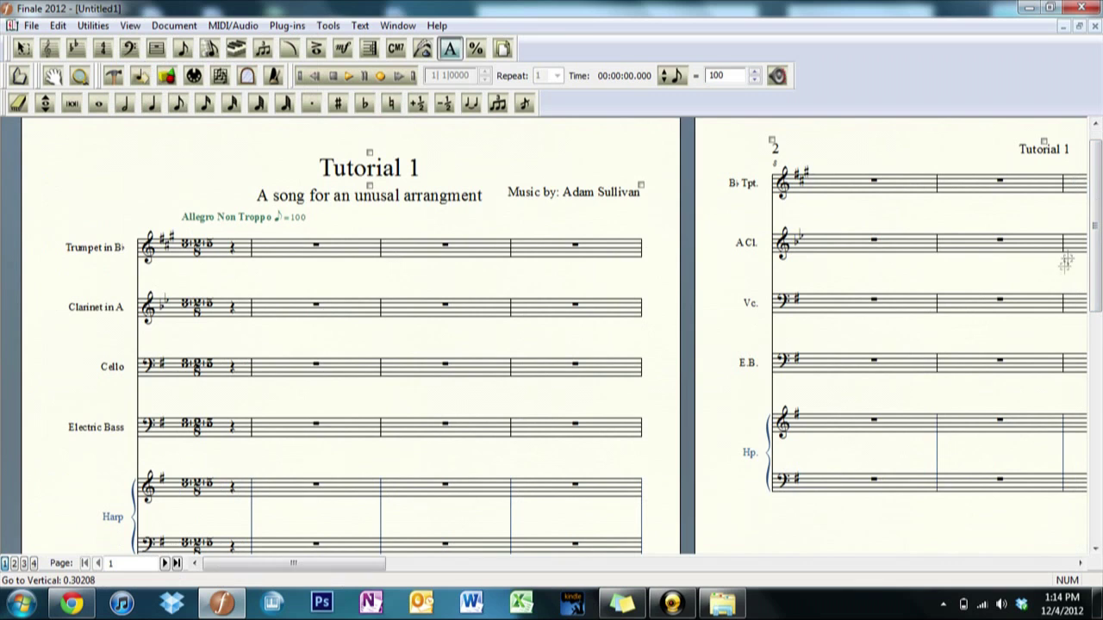
scroll(1098, 207, down, 1)
click(1097, 207)
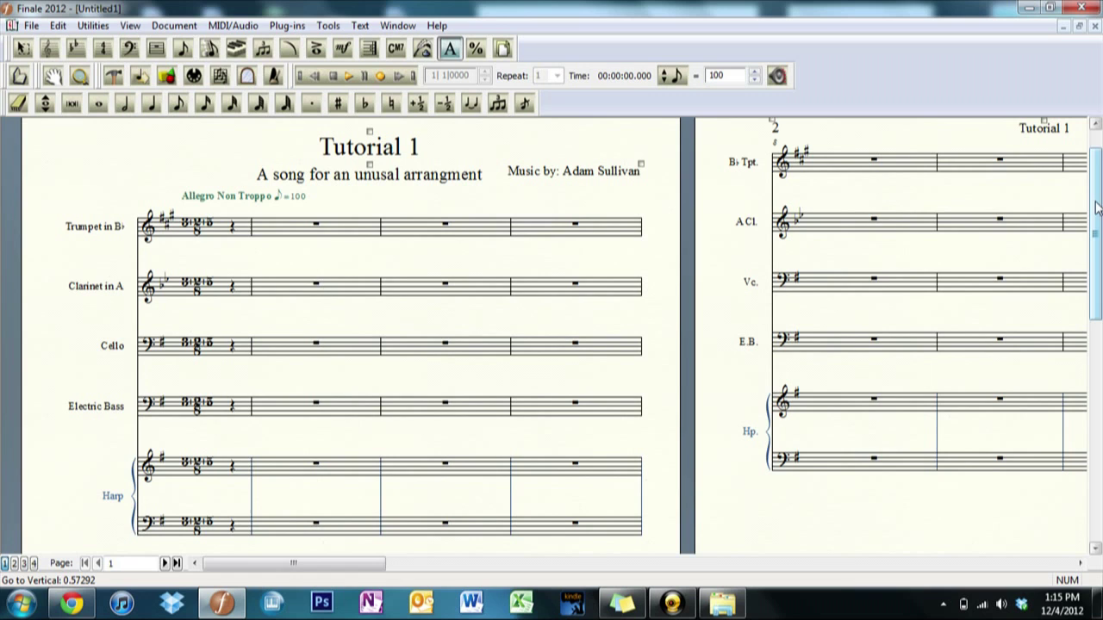
- Display the score in Studio View to see the mixer controls and TempoTap staff, and return to Page View
click(130, 25)
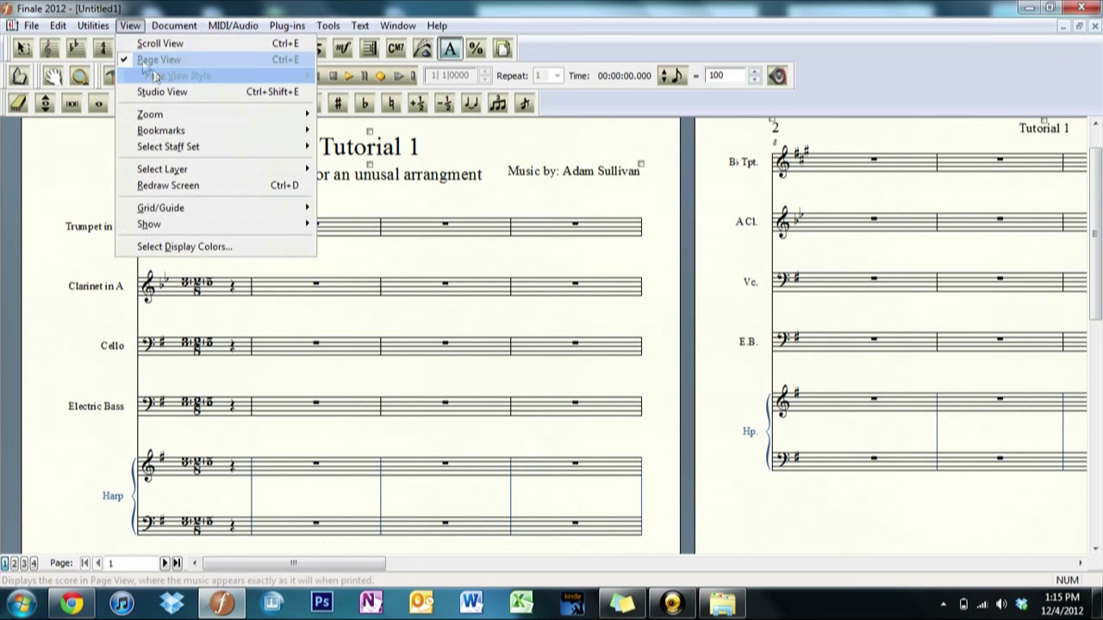
click(215, 100)
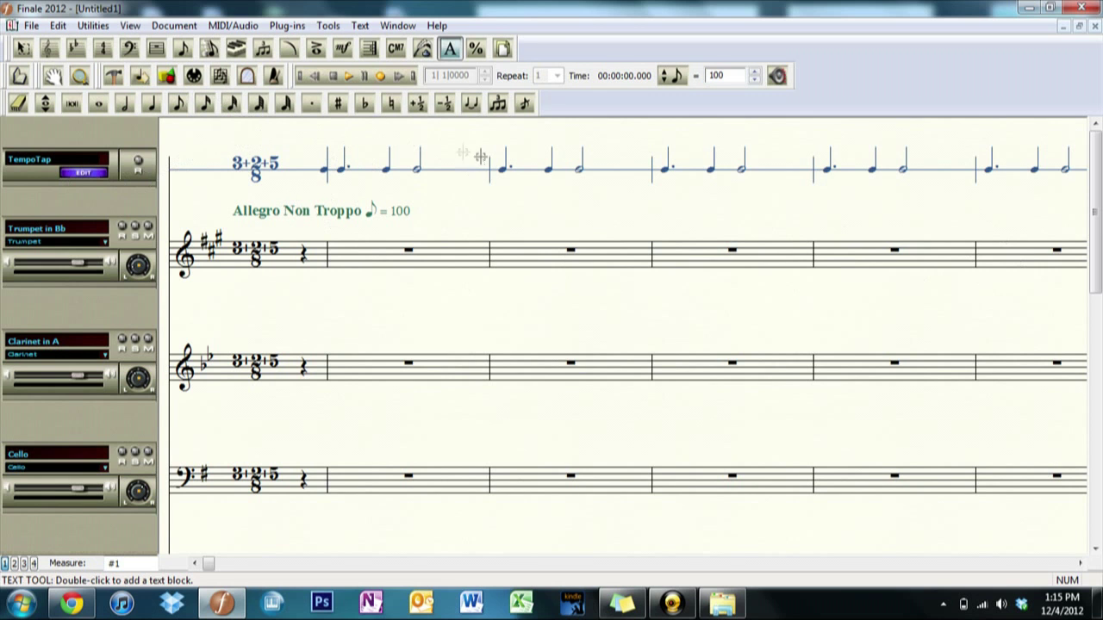
click(130, 25)
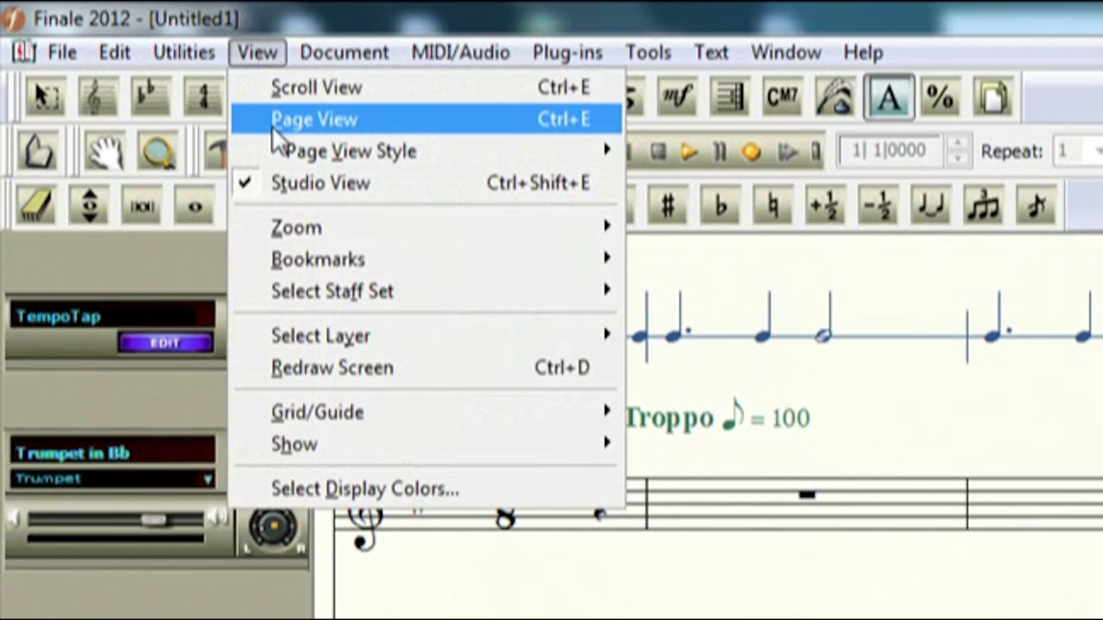
click(274, 123)
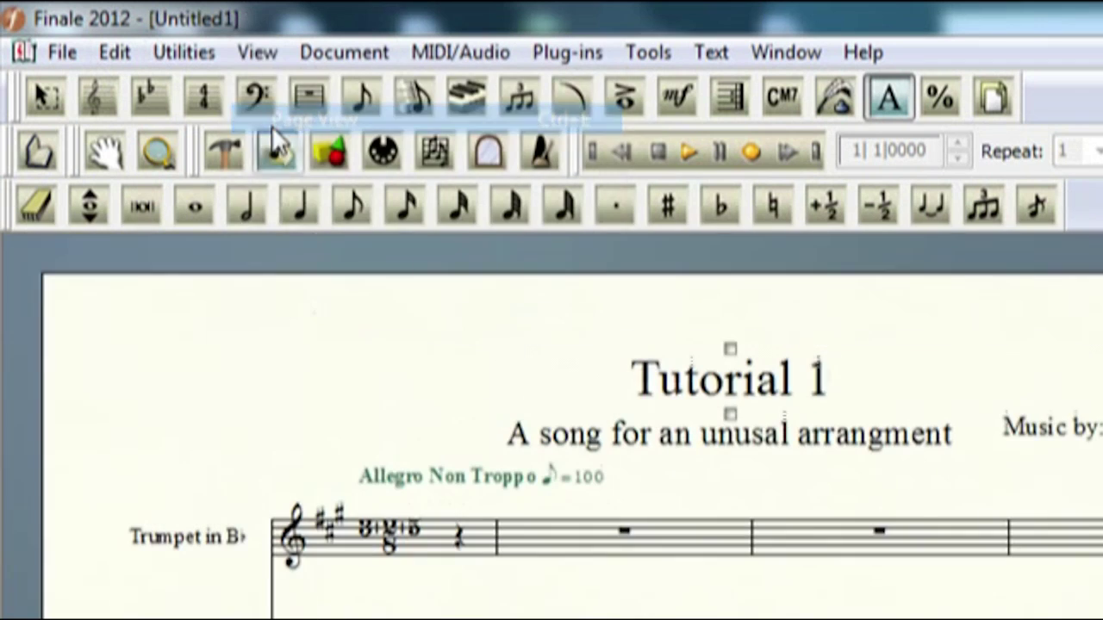
- Examine the view and document commands, including bookmarks, layer selection, grids and guides, and the list of editable parts
click(257, 51)
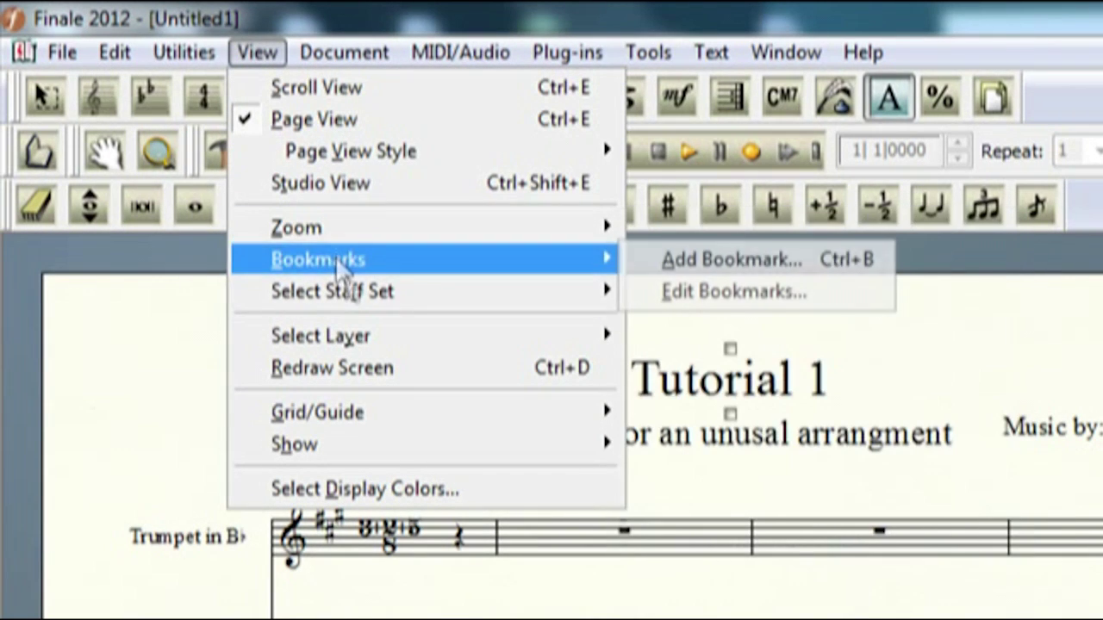
mouse_move(546, 345)
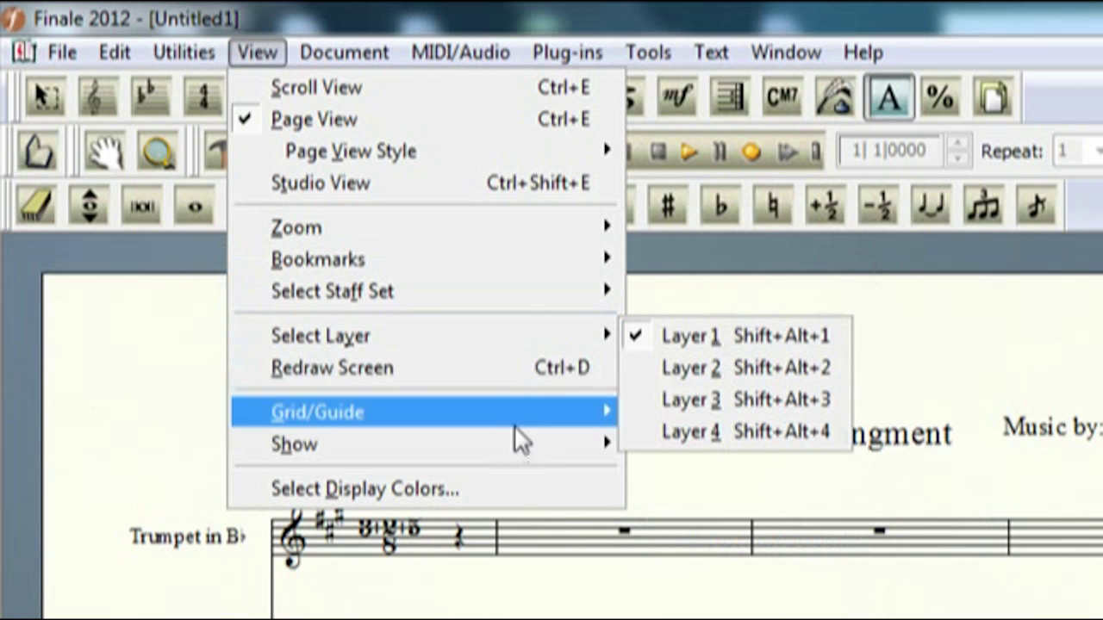
mouse_move(353, 56)
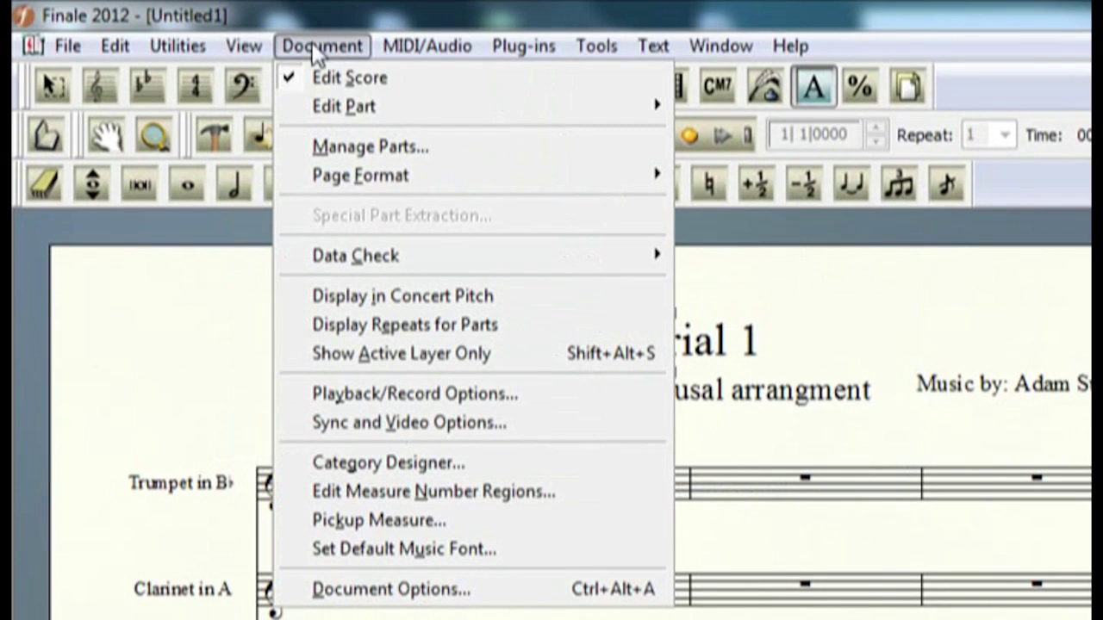
mouse_move(437, 111)
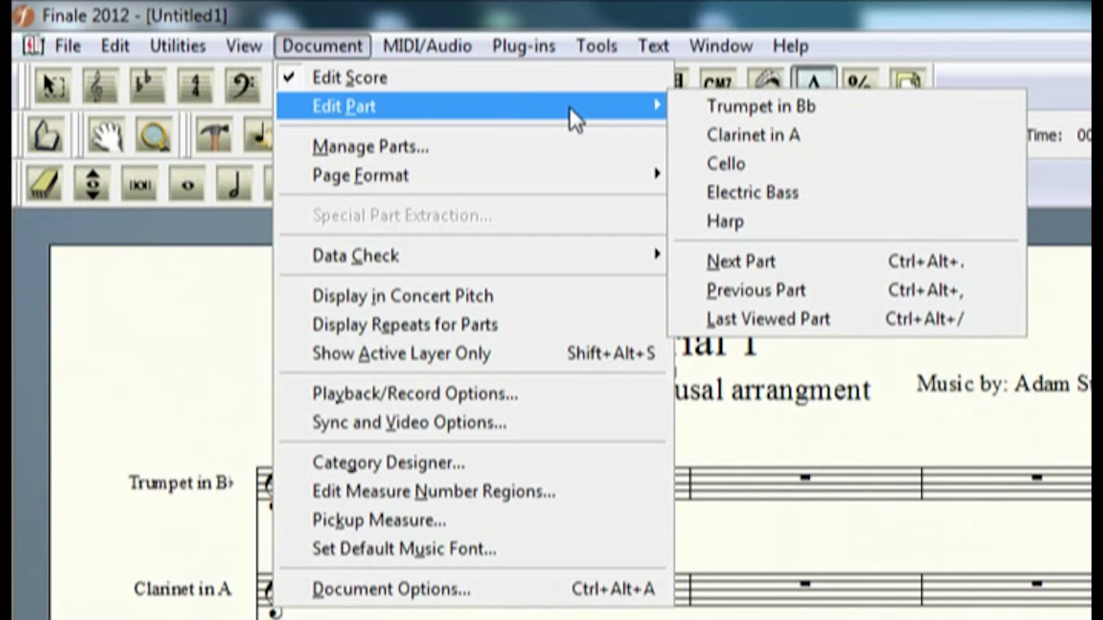
click(67, 46)
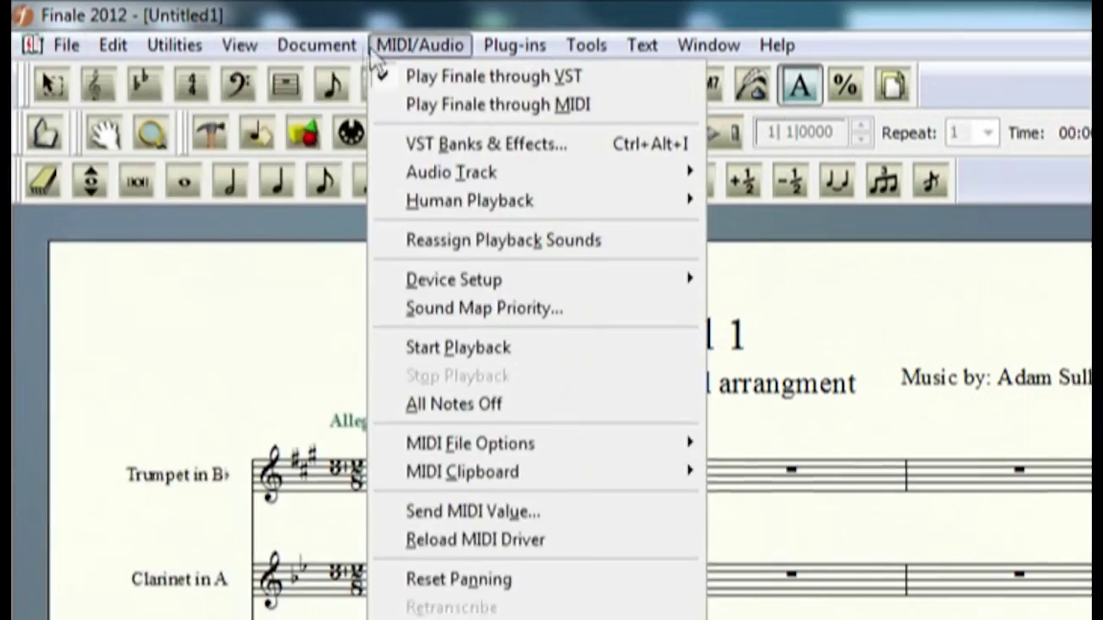
- Display the Trumpet in Bb part on its own and look over its first page
mouse_move(321, 46)
mouse_move(362, 94)
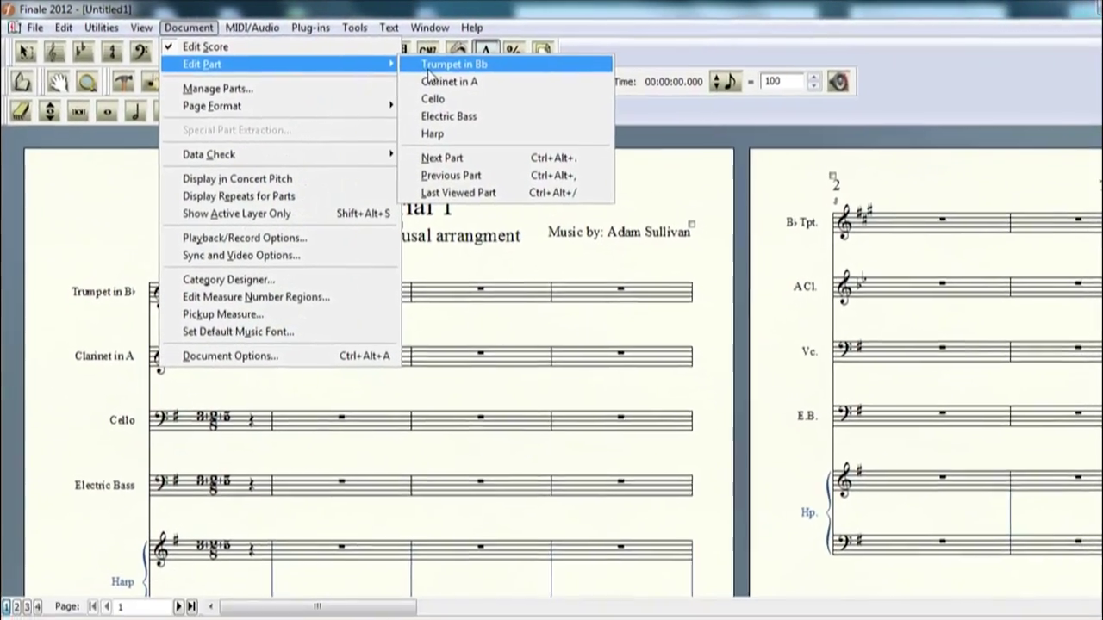
click(556, 85)
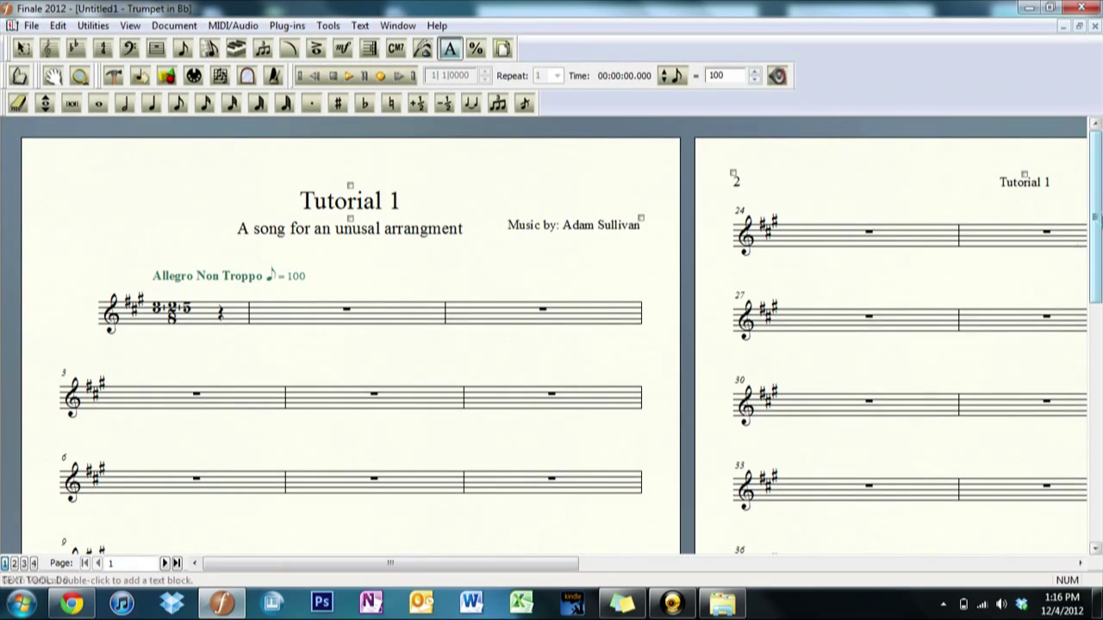
scroll(1093, 250, down, 2)
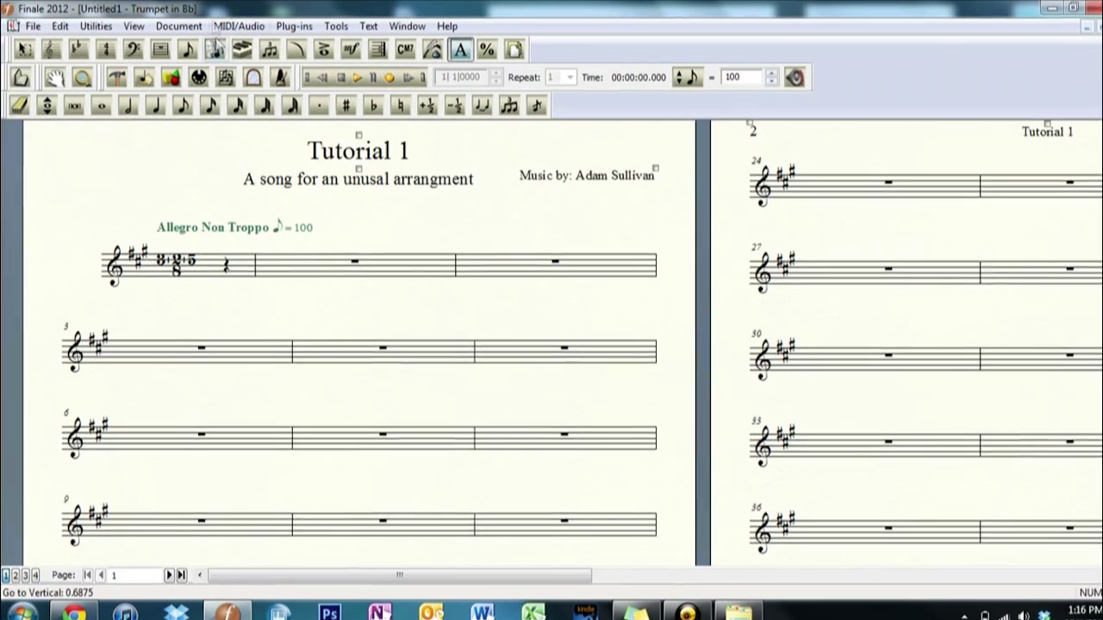
- Switch the document from the trumpet part to the Cello part
click(175, 25)
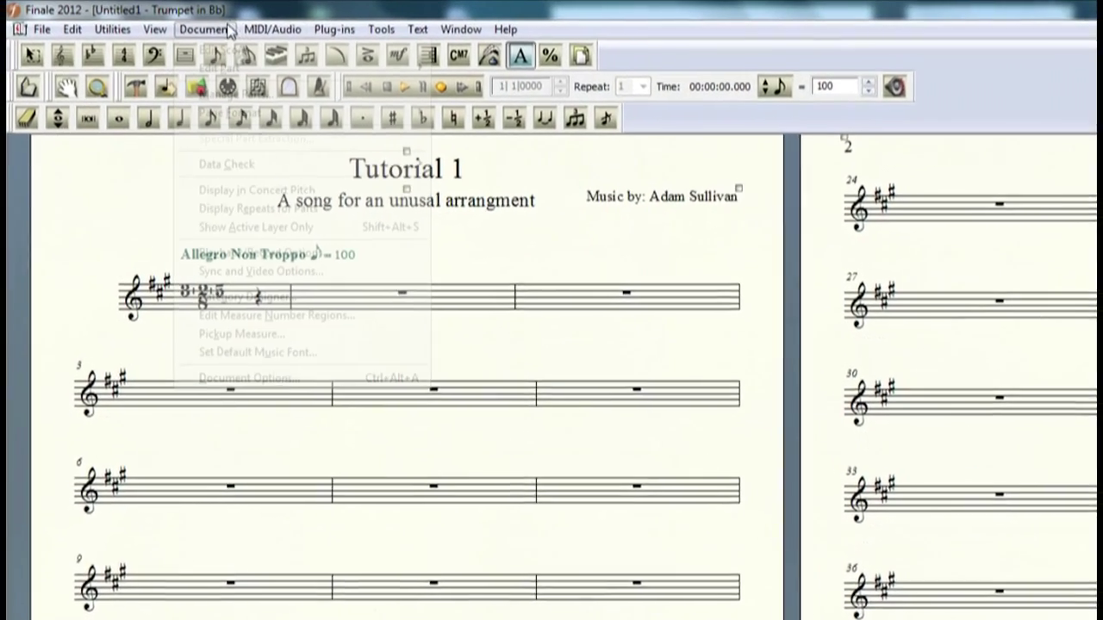
mouse_move(219, 26)
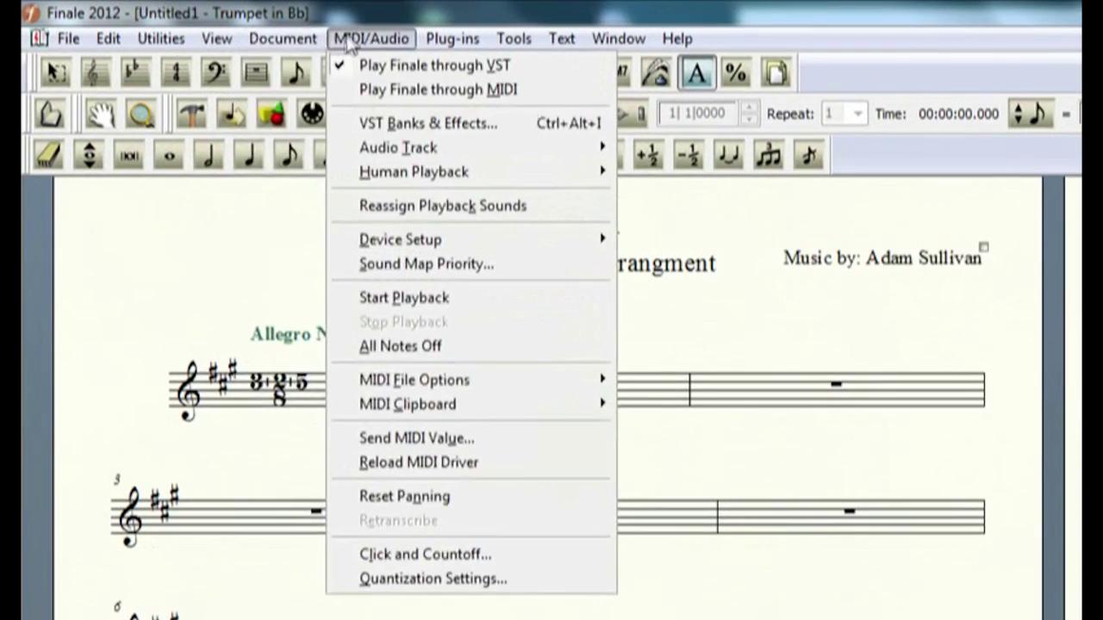
mouse_move(283, 38)
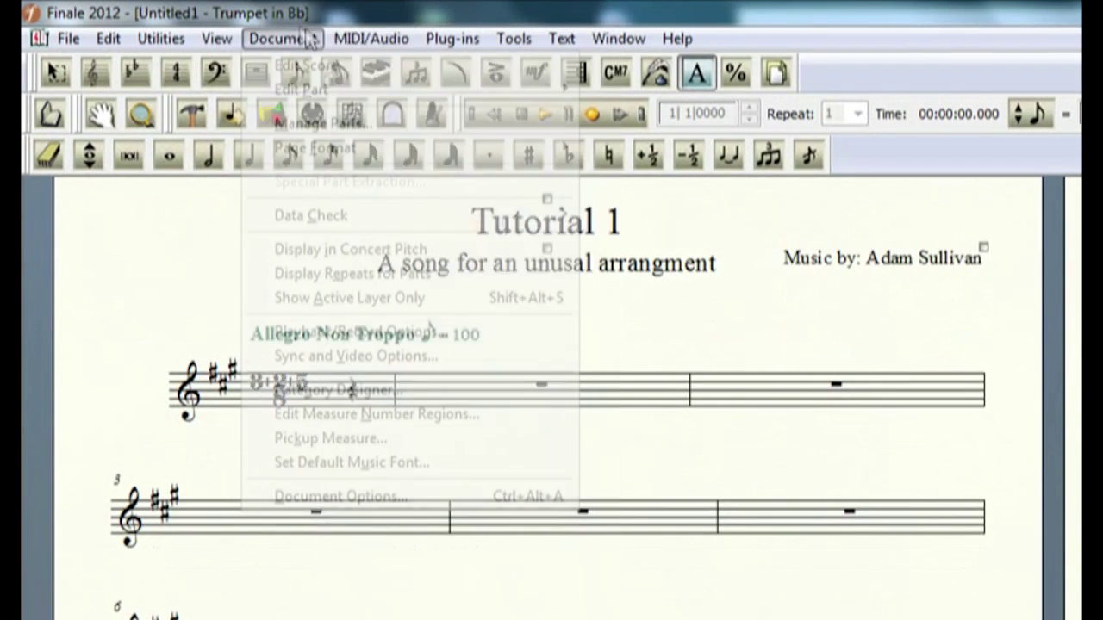
mouse_move(341, 93)
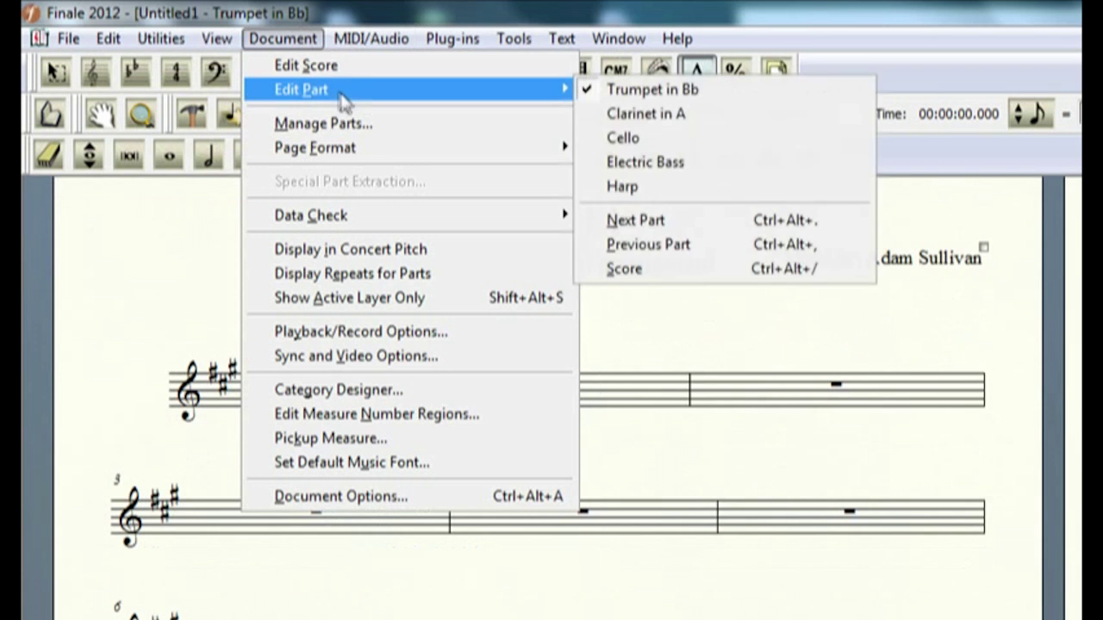
click(655, 134)
- Examine the file-saving, document and MIDI/Audio commands, including playback options, audio tracks, Human Playback styles and device setup
click(68, 39)
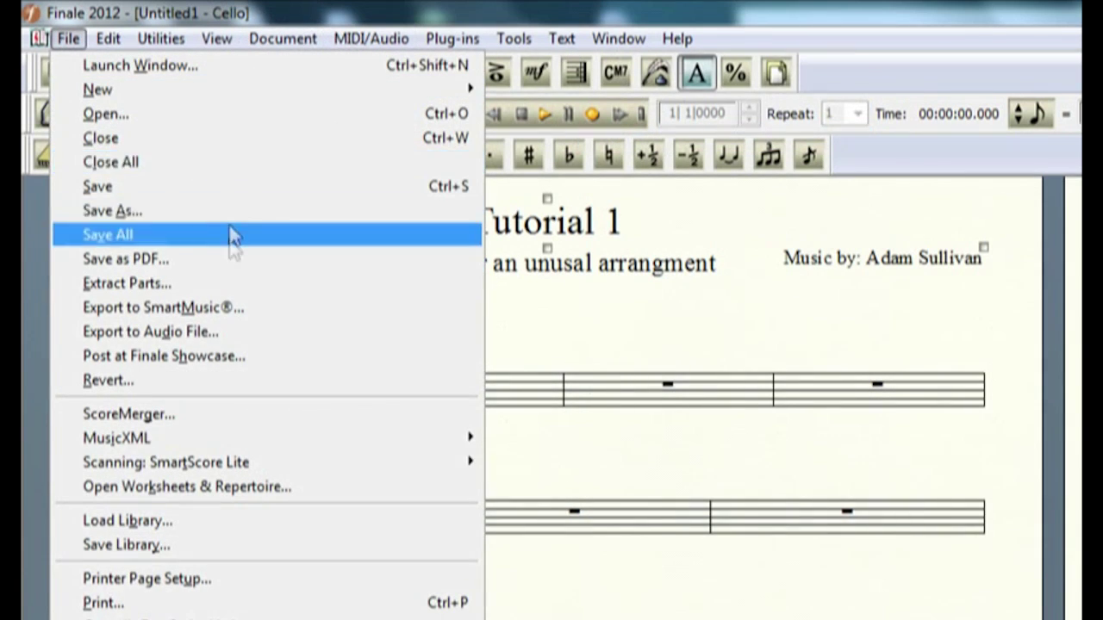
click(231, 258)
click(312, 39)
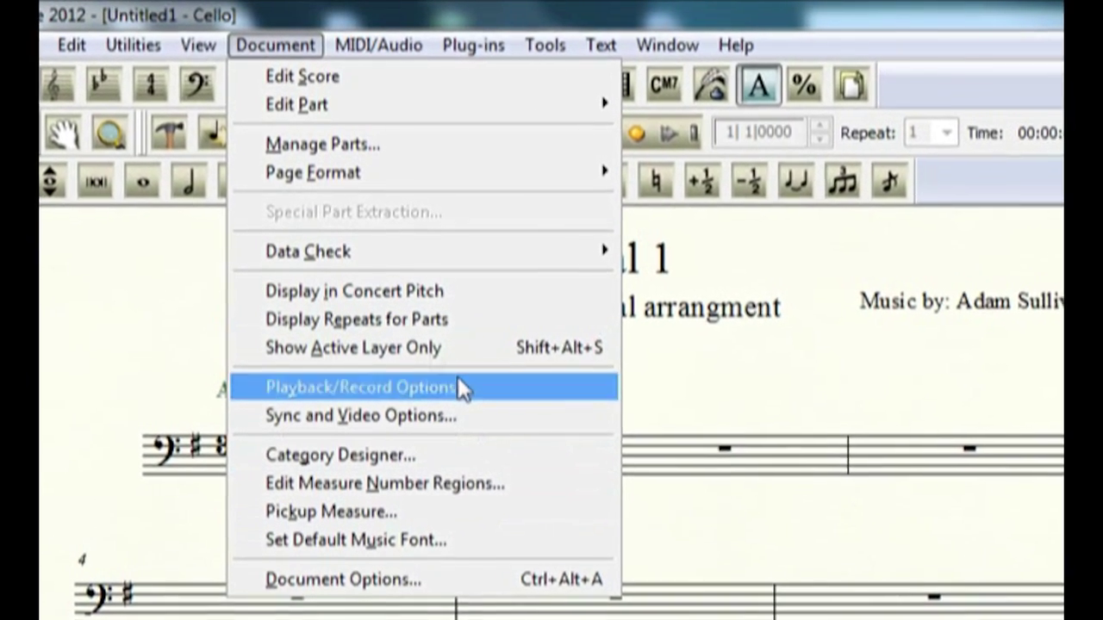
mouse_move(364, 44)
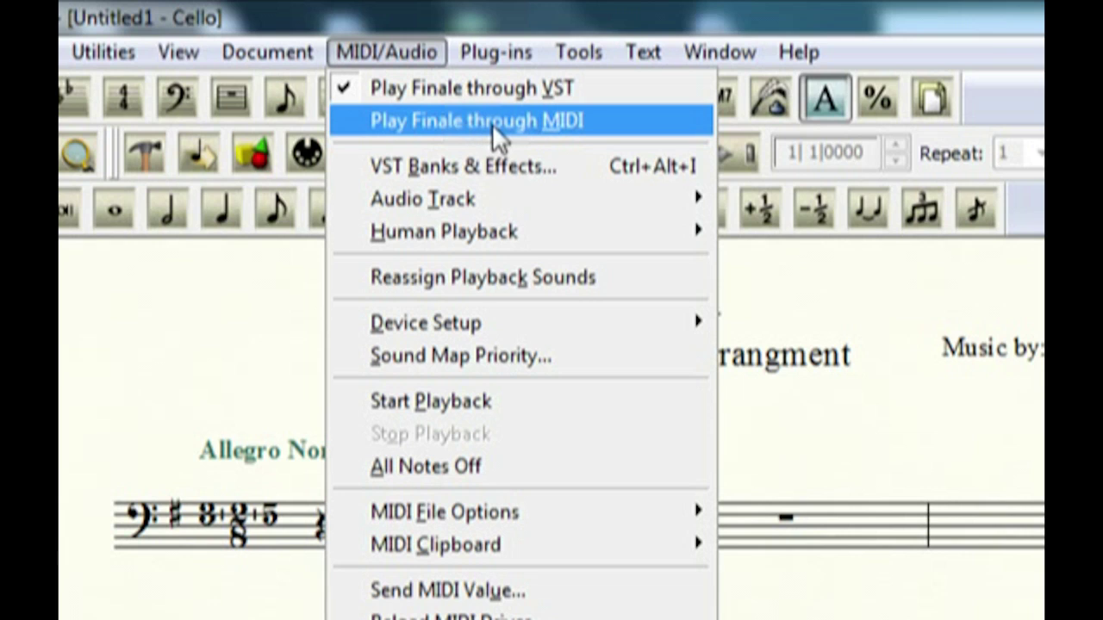
mouse_move(495, 205)
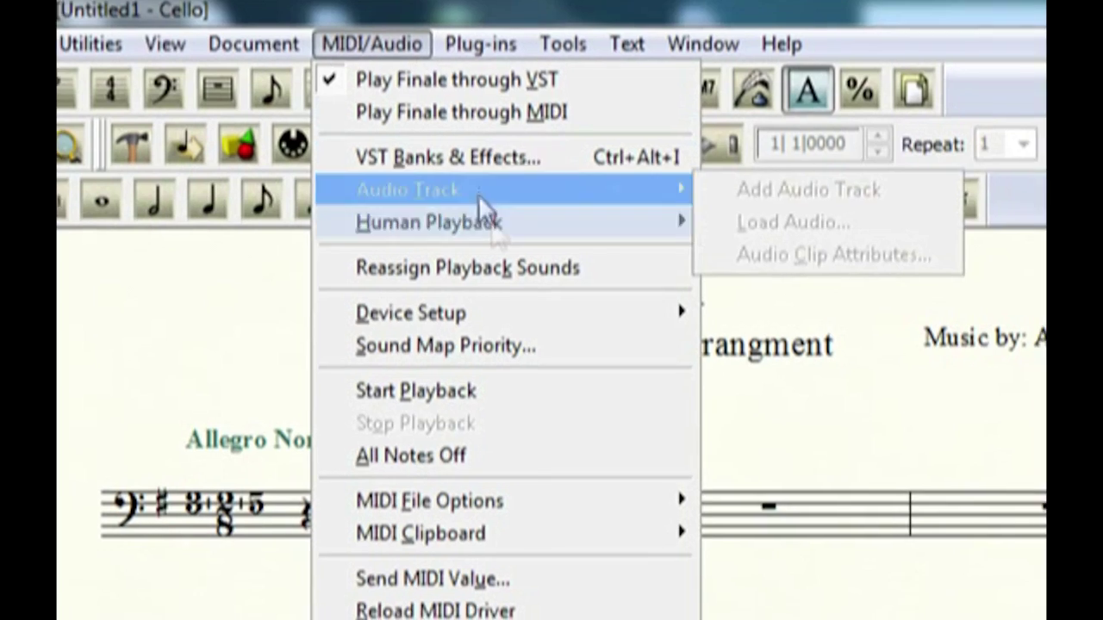
mouse_move(487, 226)
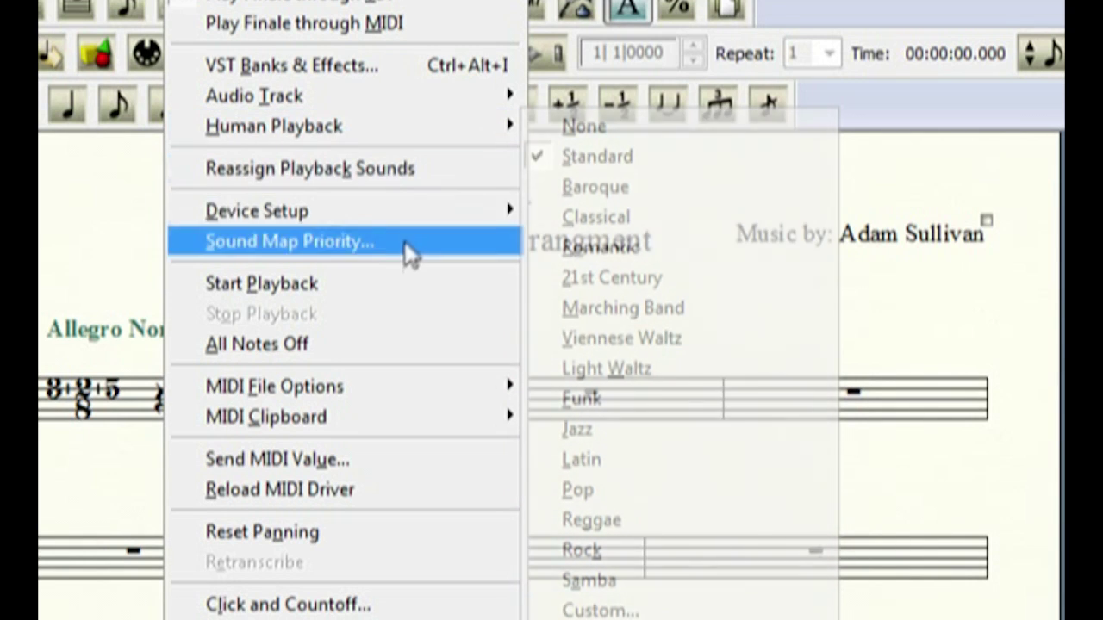
mouse_move(406, 217)
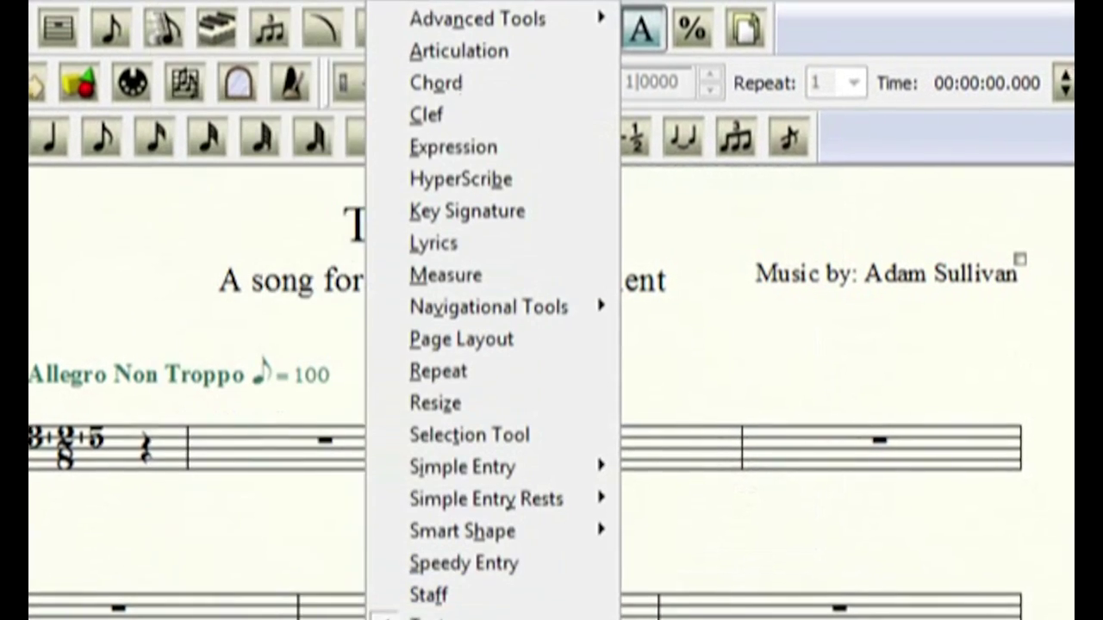
- Examine the plug-in categories, including Finale Script, Lyrics, Measures, Miscellaneous, and Note, Beam, and Rest Editing
mouse_move(315, 2)
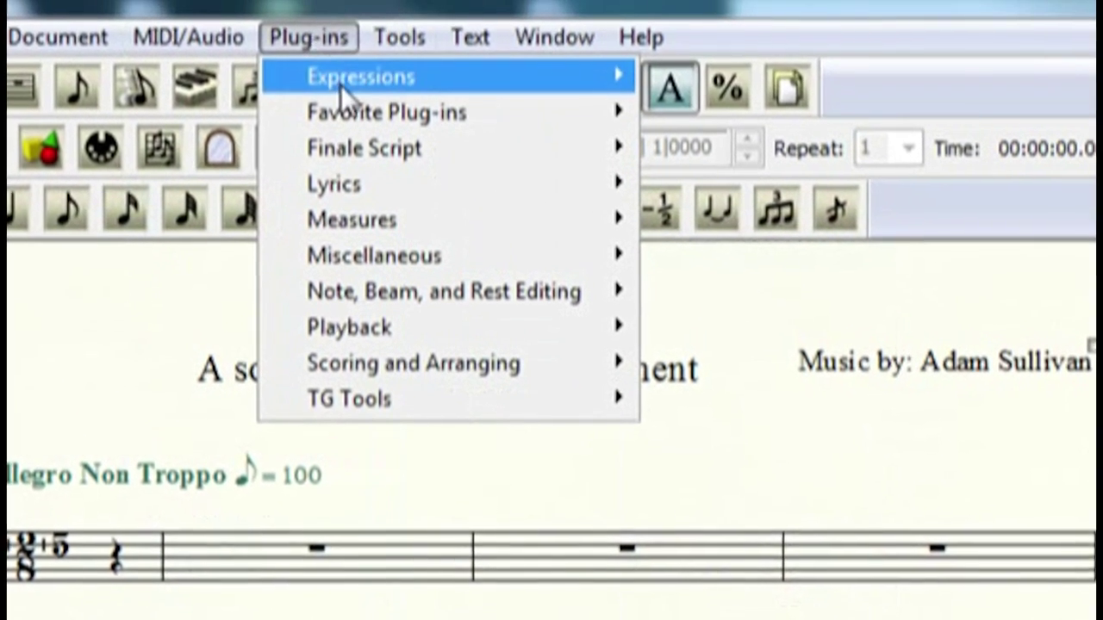
mouse_move(407, 34)
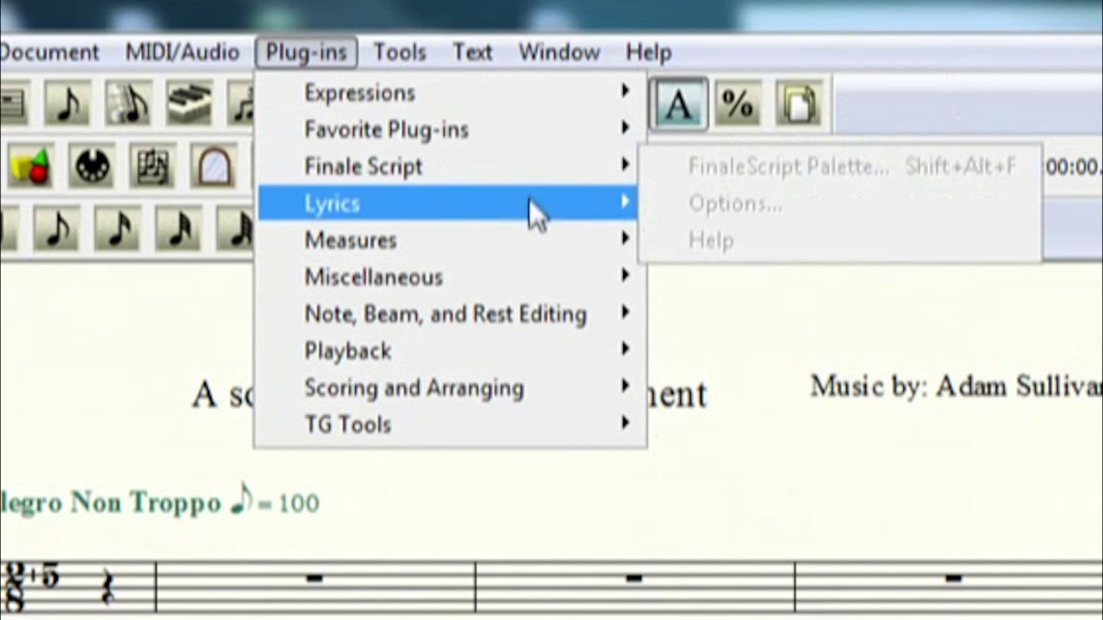
mouse_move(529, 199)
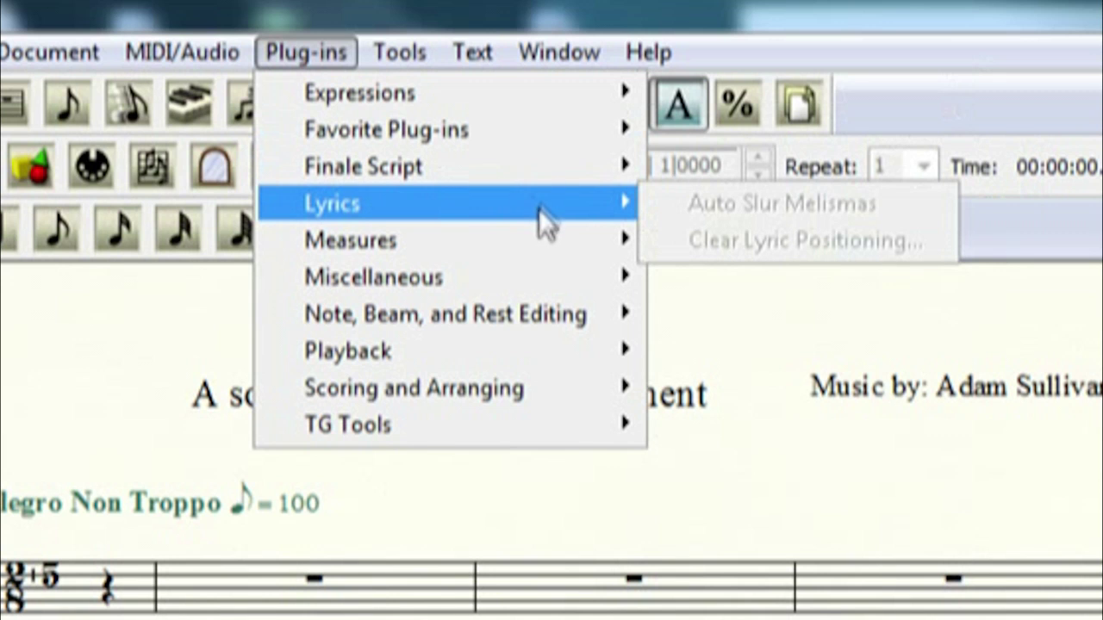
mouse_move(574, 245)
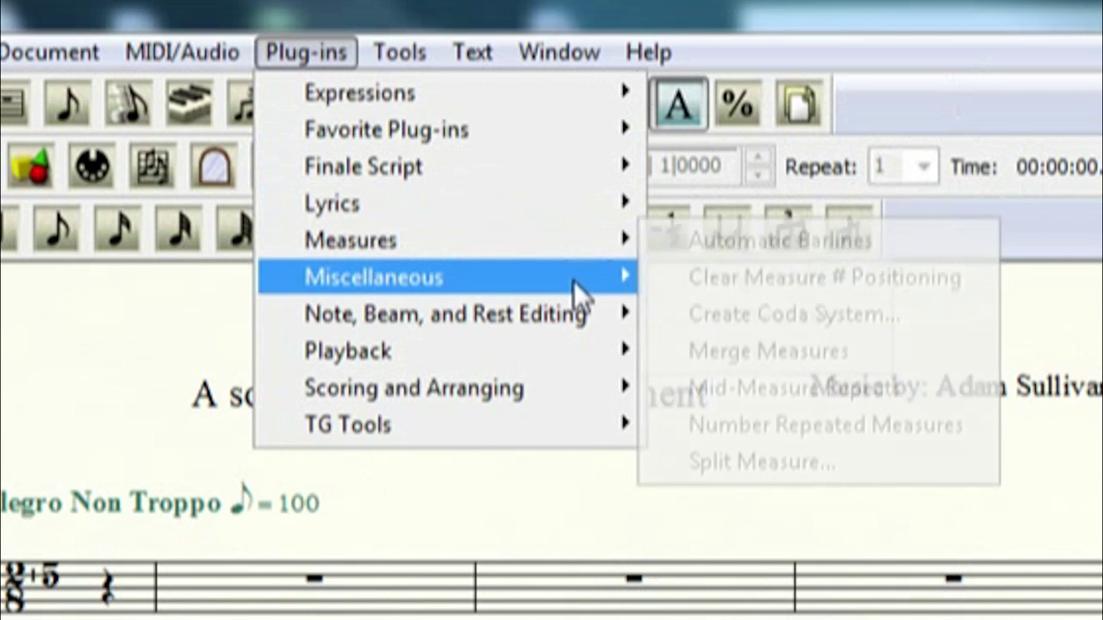
mouse_move(573, 280)
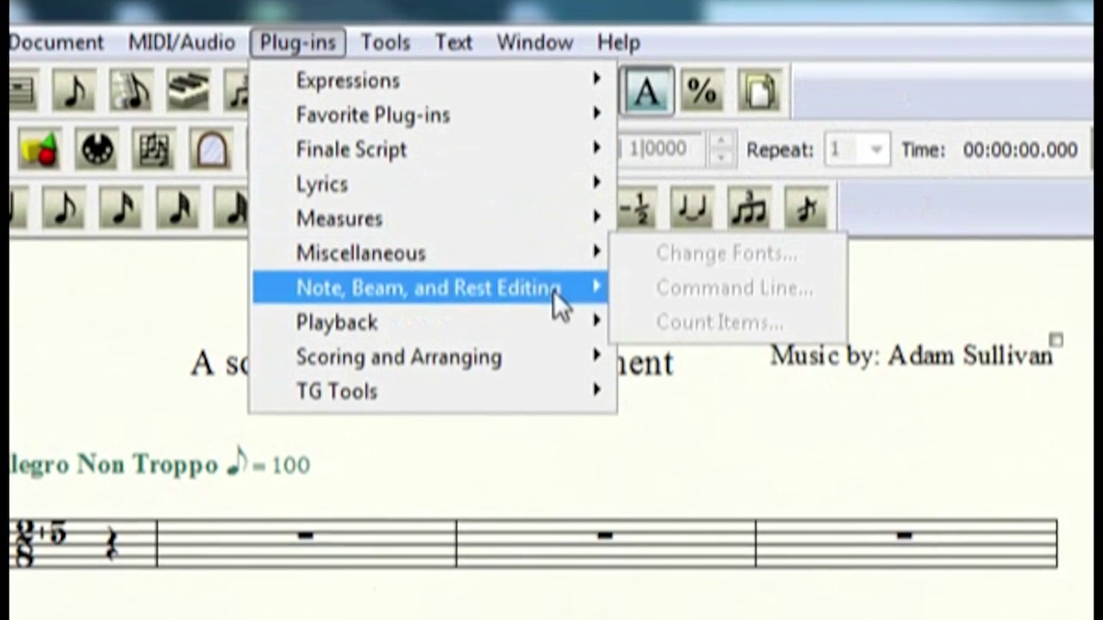
mouse_move(567, 306)
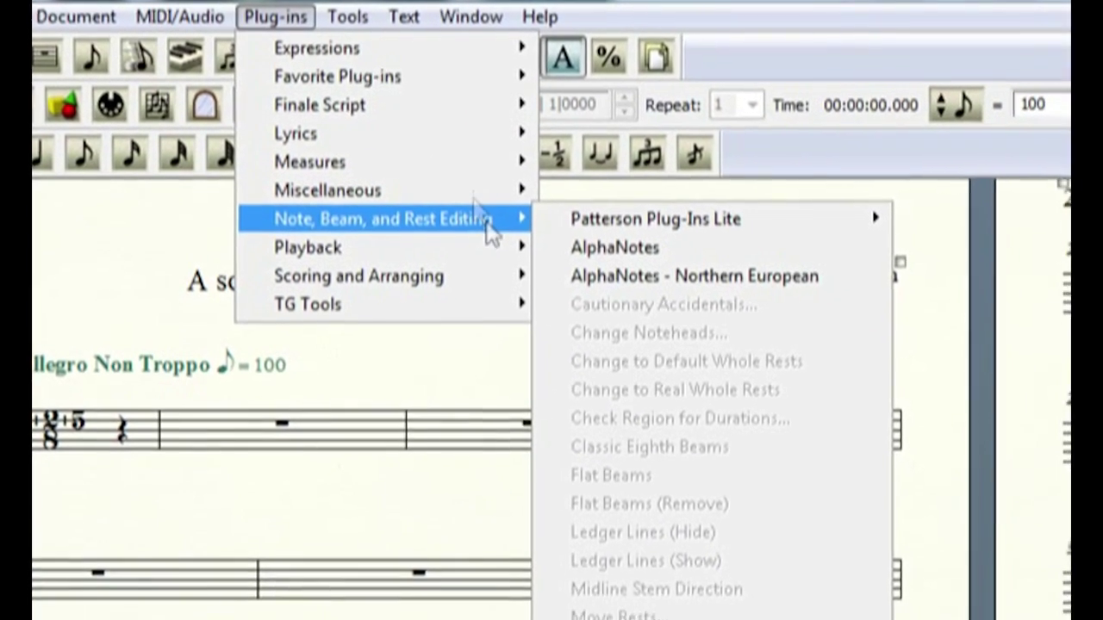
- Examine the available notation tools and the text commands for size, style, character settings, justification and alignment
mouse_move(408, 24)
mouse_move(340, 13)
mouse_move(433, 58)
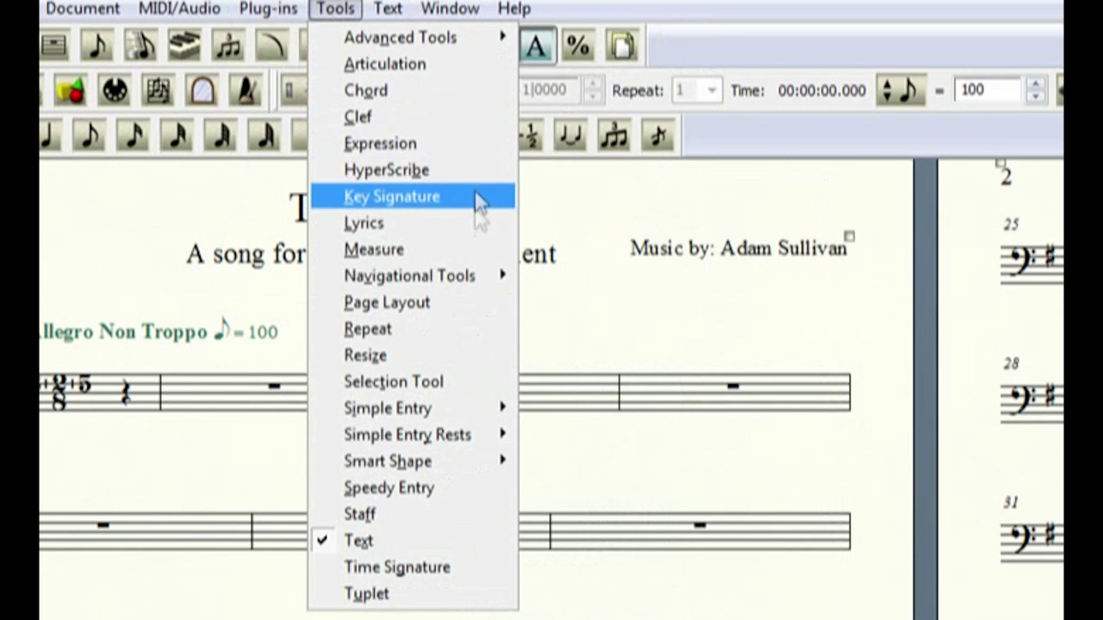
mouse_move(476, 279)
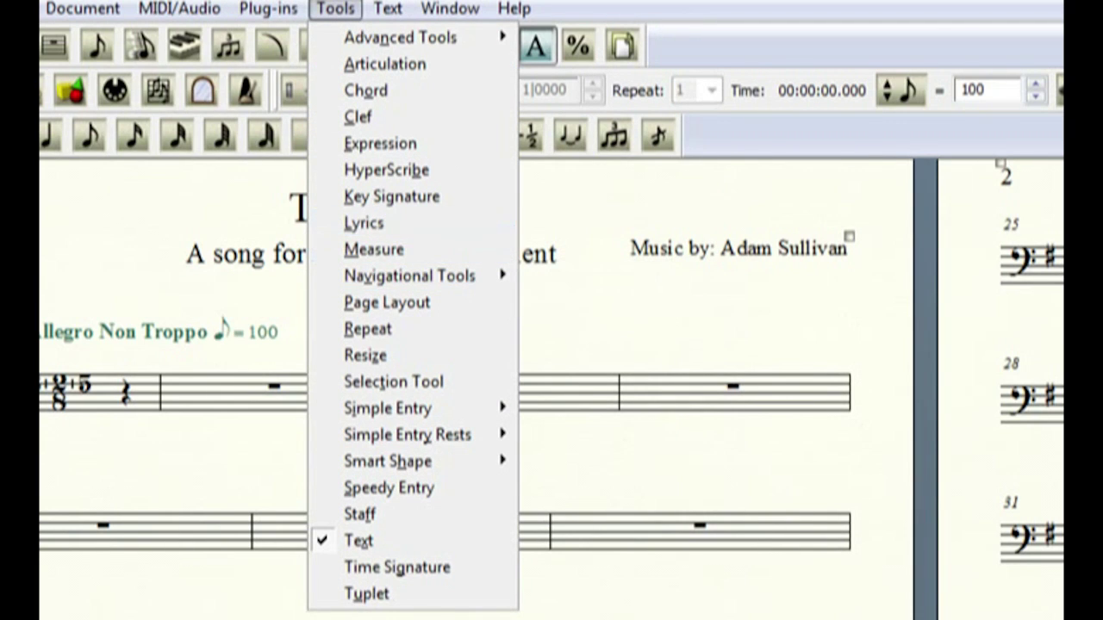
mouse_move(389, 26)
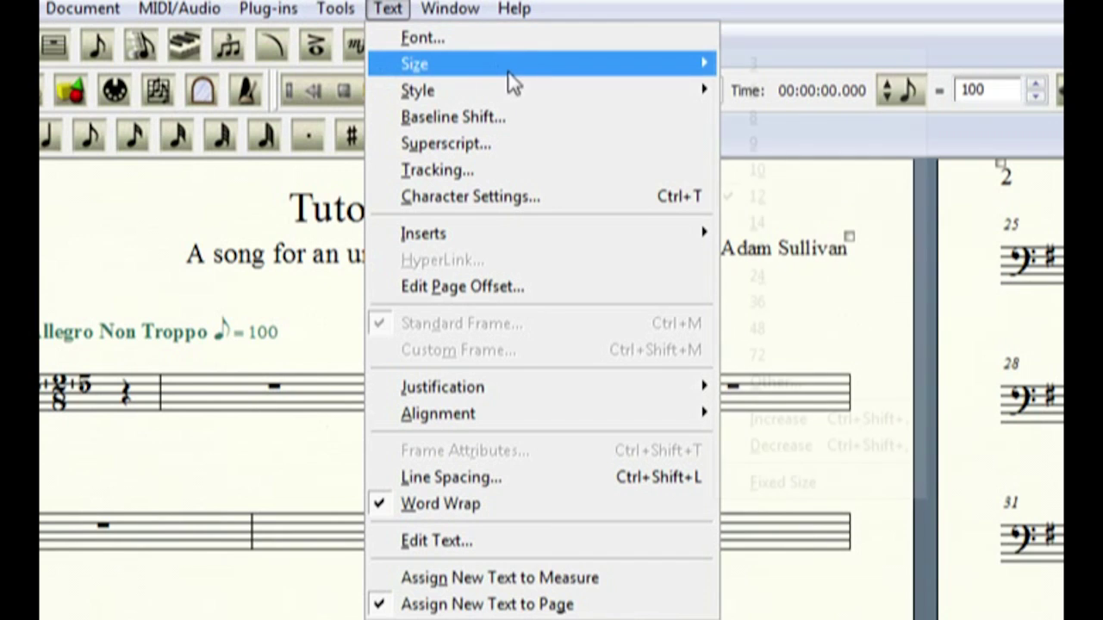
mouse_move(518, 87)
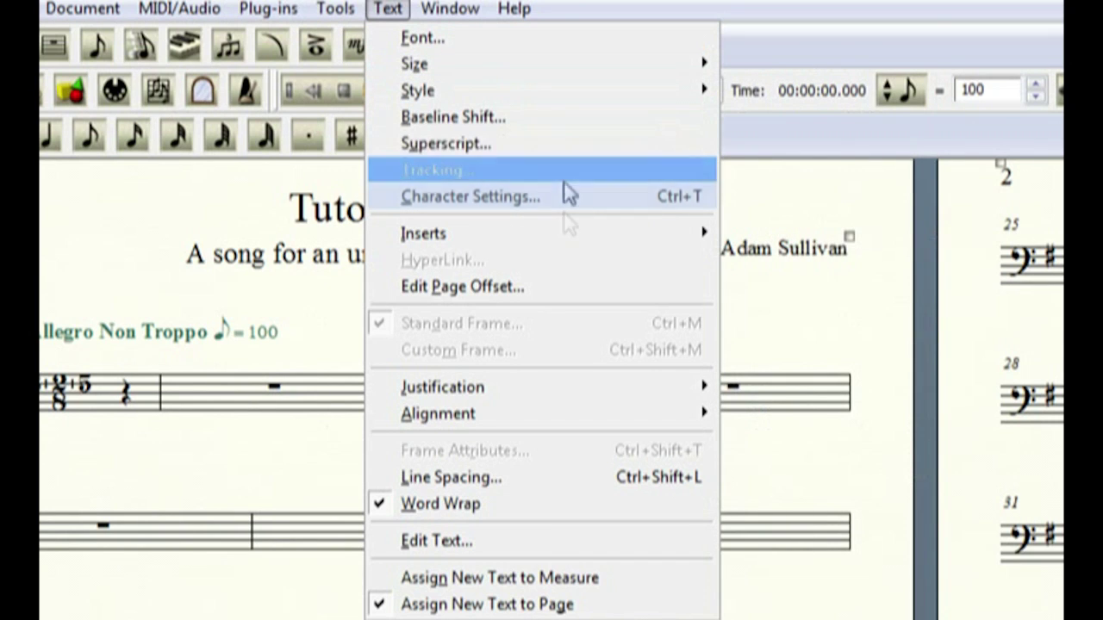
mouse_move(577, 384)
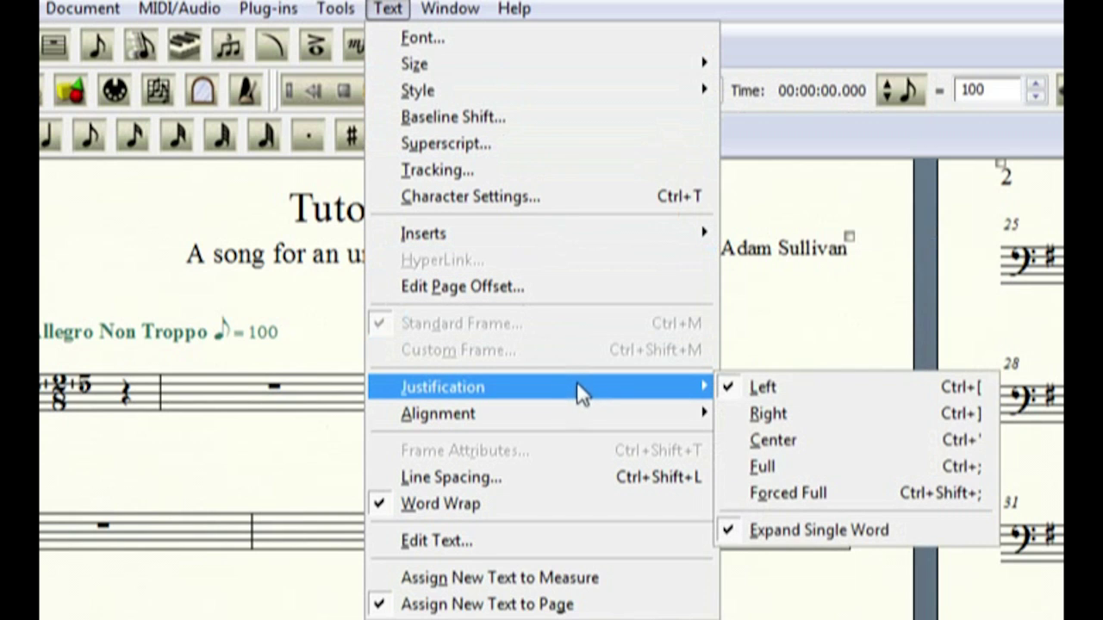
mouse_move(579, 408)
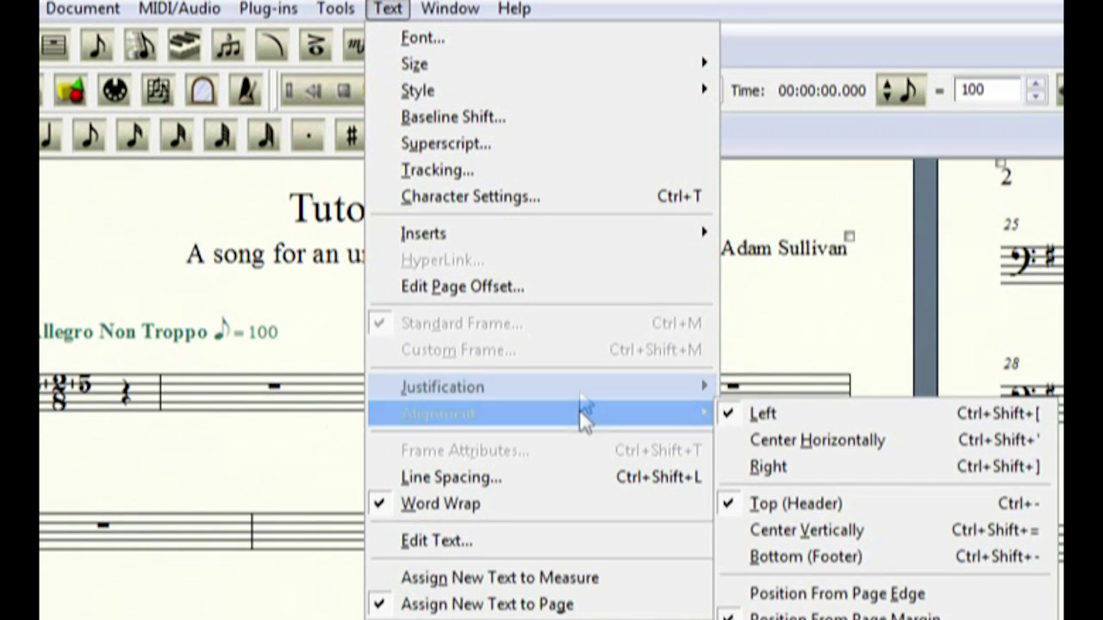
- Open the Mixer to view the Cello and MIDI master controls, and close it again
mouse_move(450, 8)
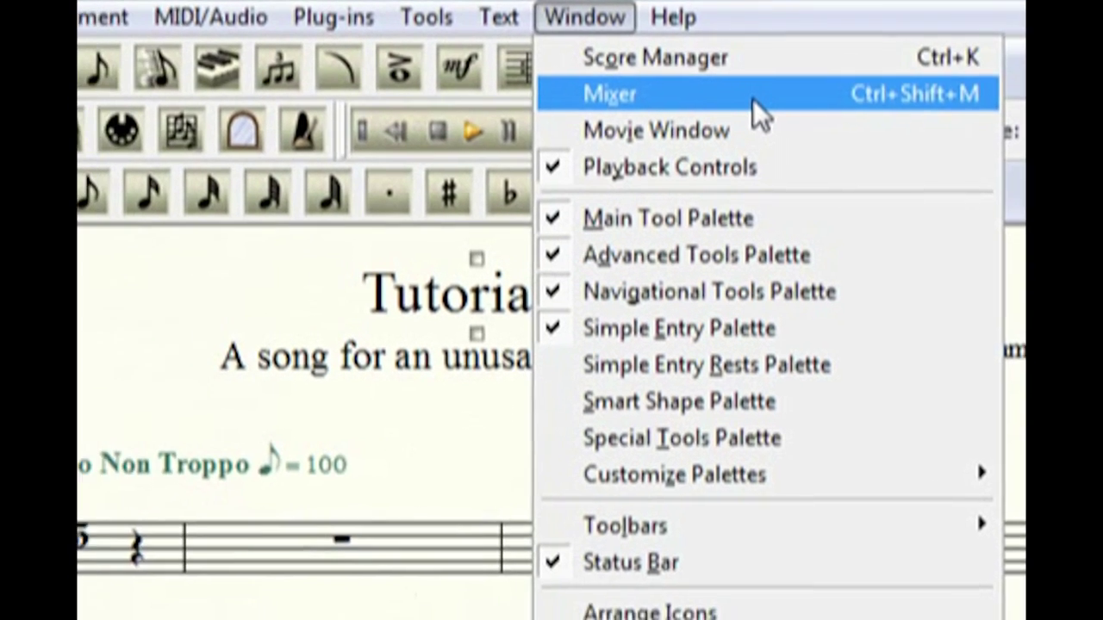
click(552, 110)
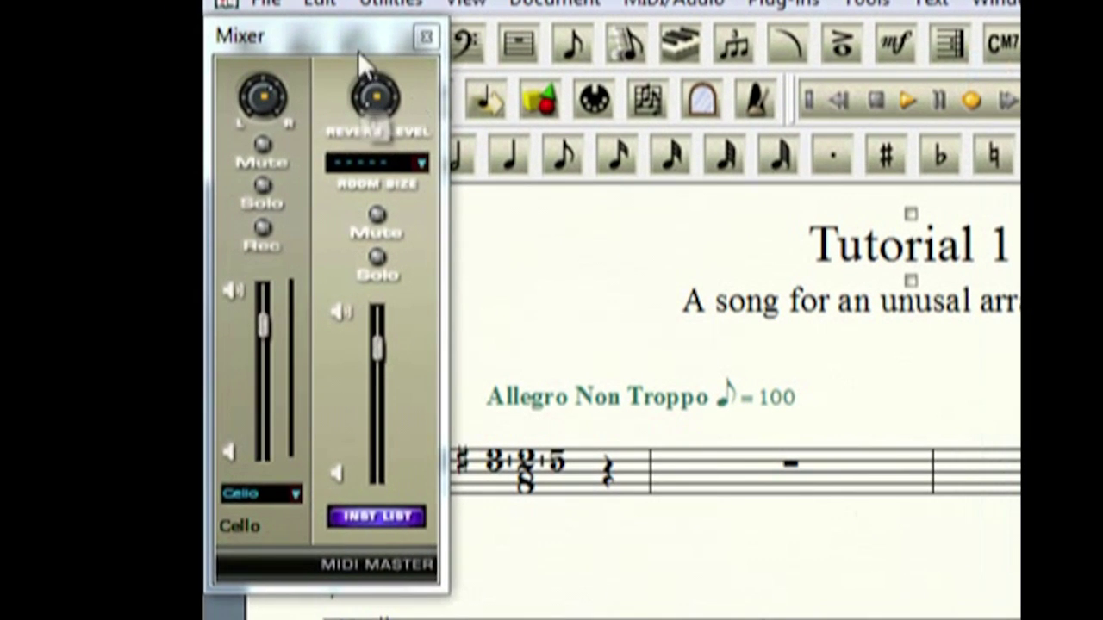
click(426, 37)
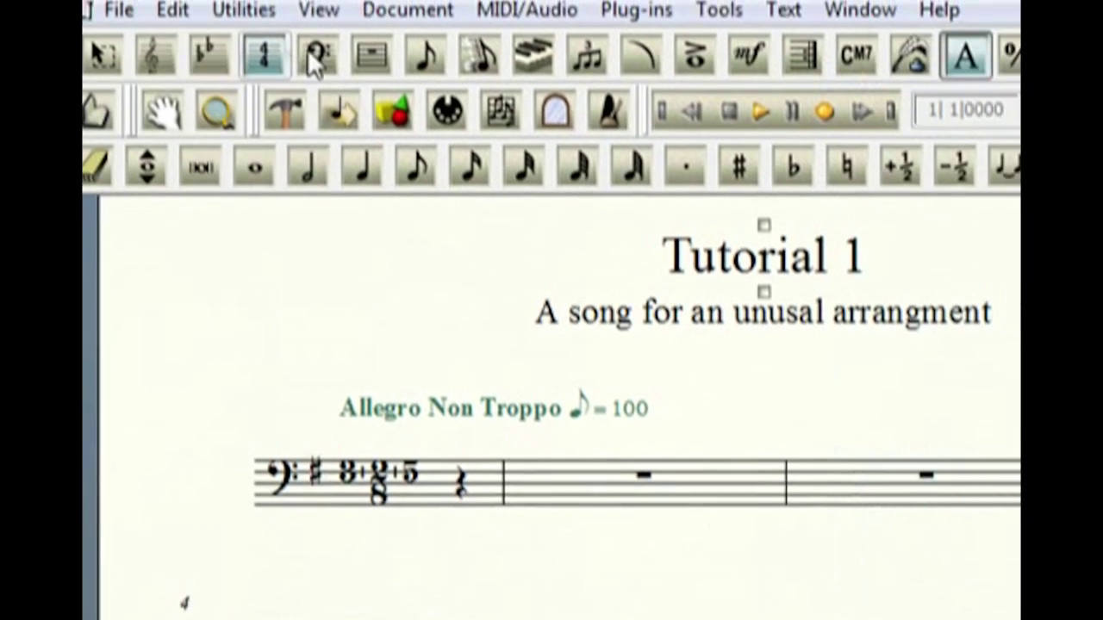
- Examine the palette and toolbar display options and the help resources, including the user manual and tutorials
click(999, 4)
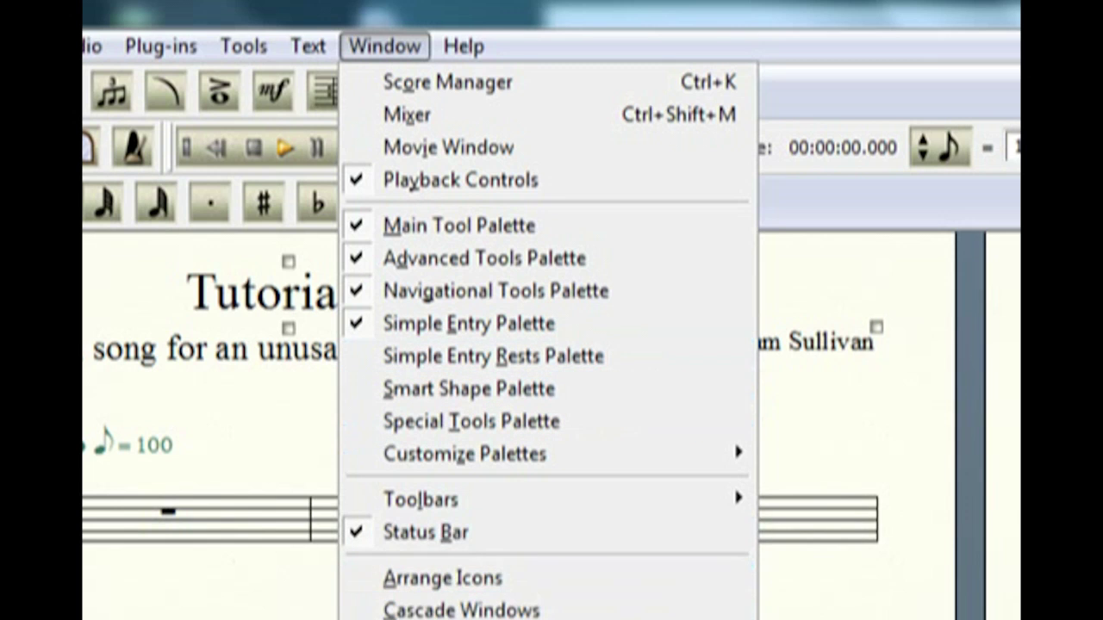
mouse_move(443, 49)
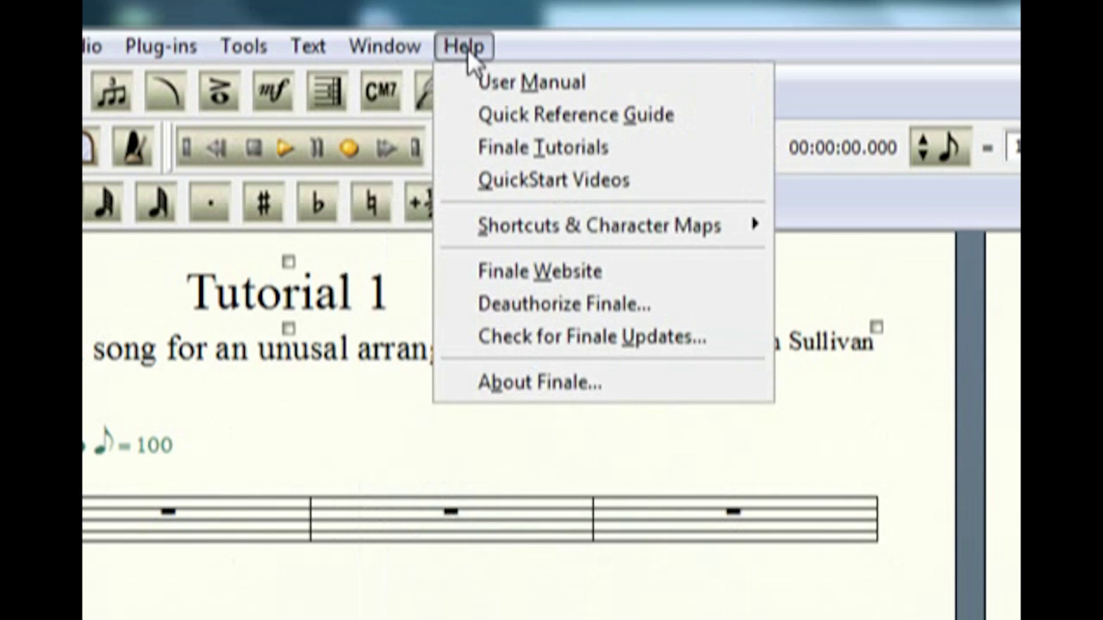
click(526, 48)
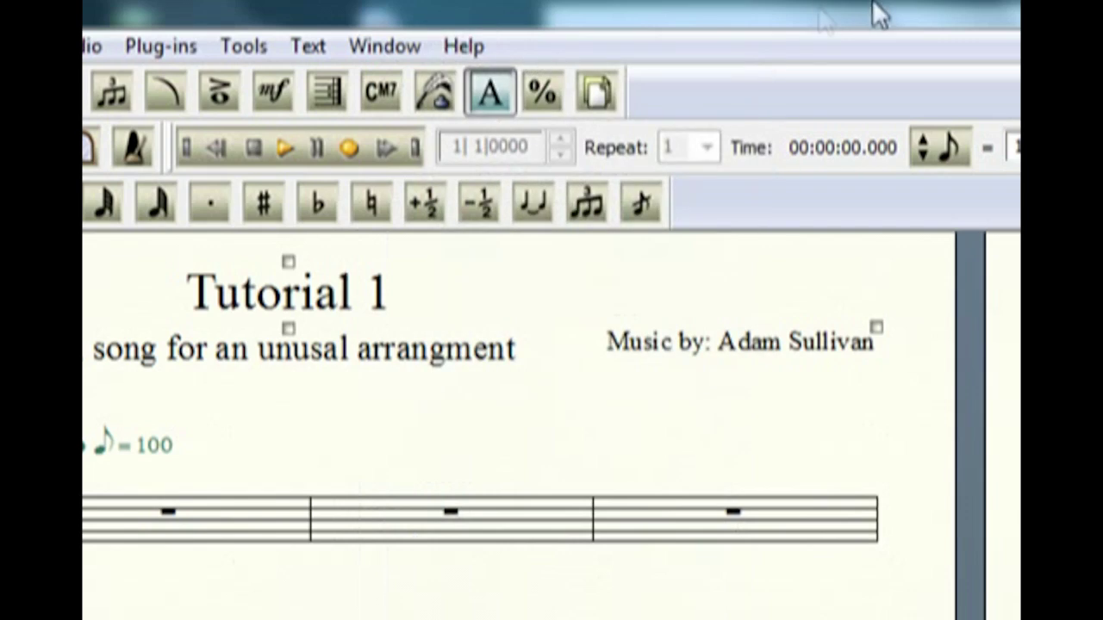